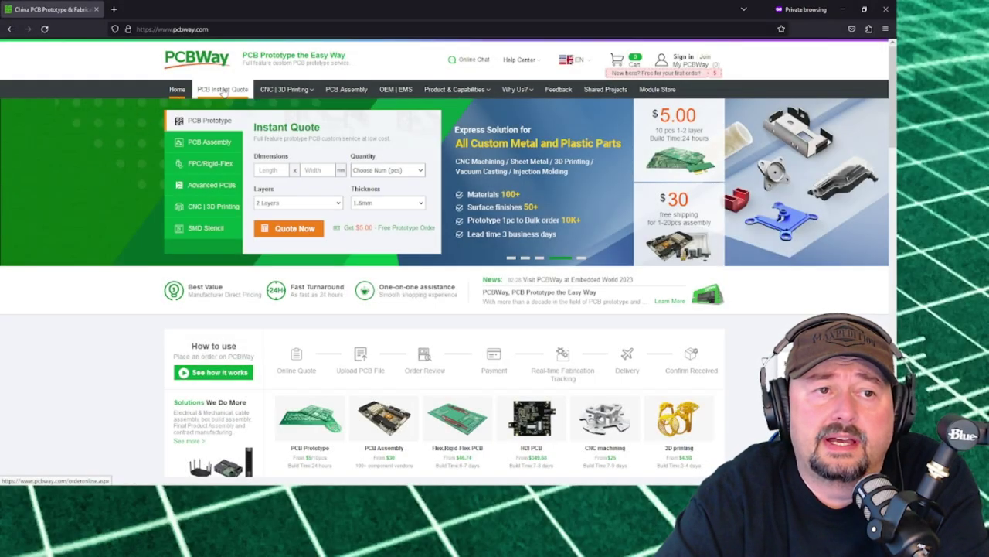
Open PCBWay's PCB Instant Quote page and scroll through the PCB specification form
click(222, 90)
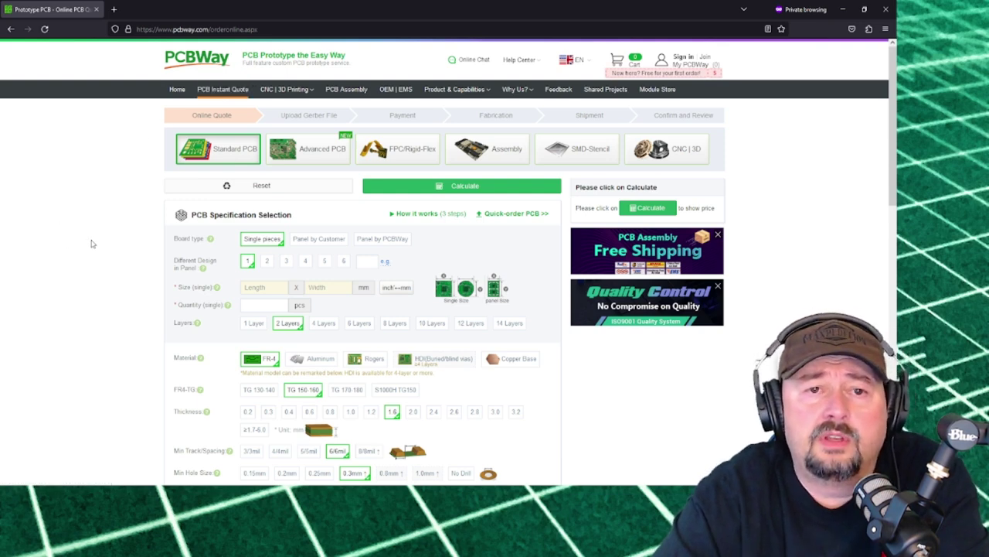
scroll(92, 243, down, 2)
scroll(92, 243, down, 3)
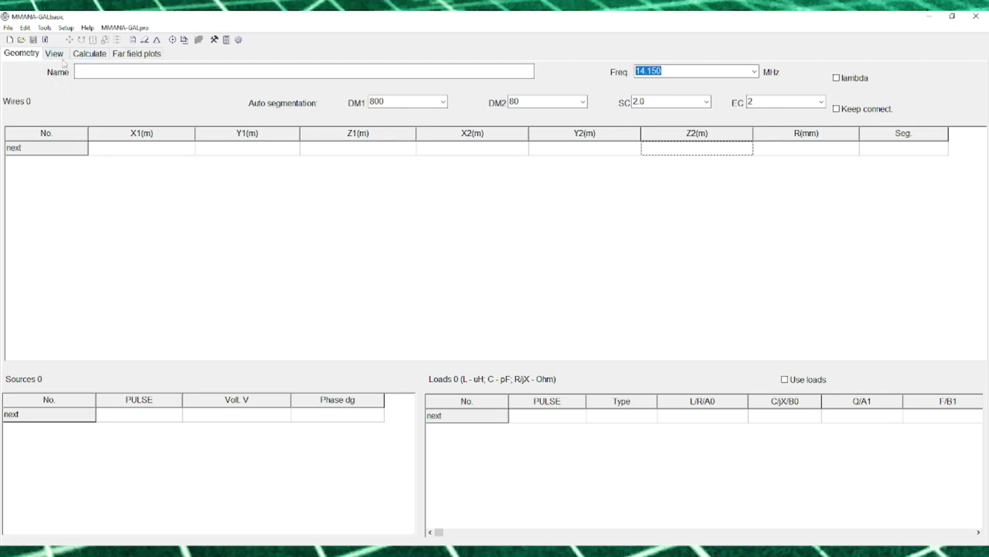
click(54, 55)
click(92, 59)
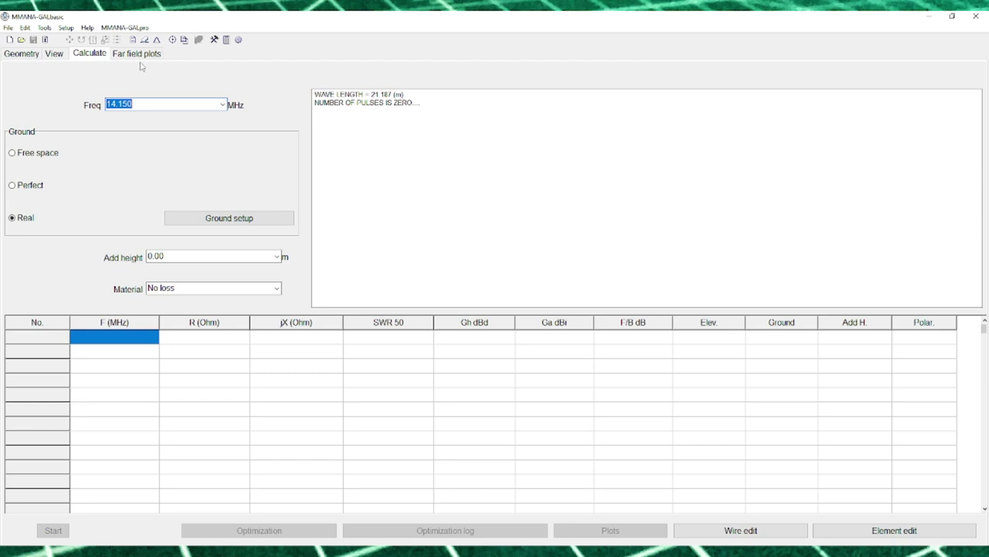
click(142, 60)
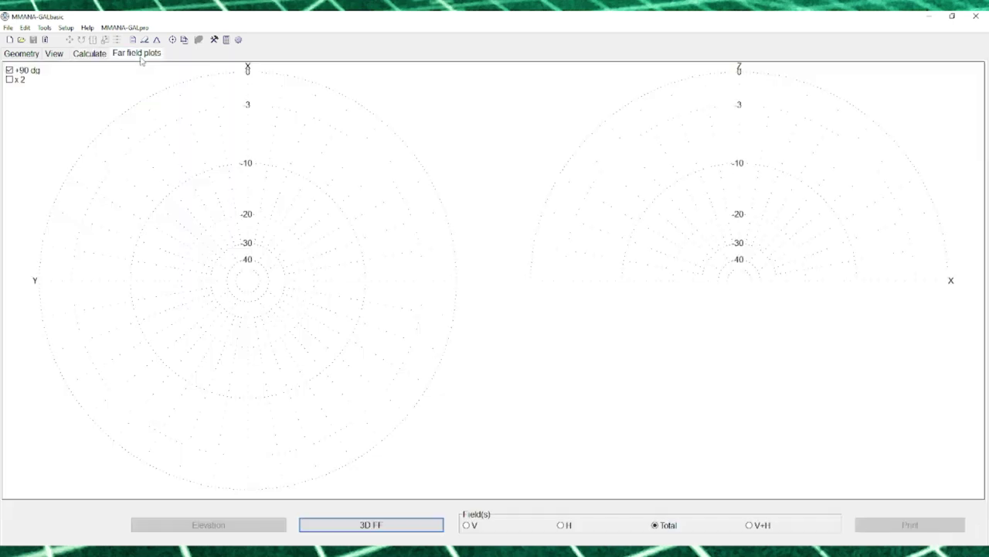
click(52, 57)
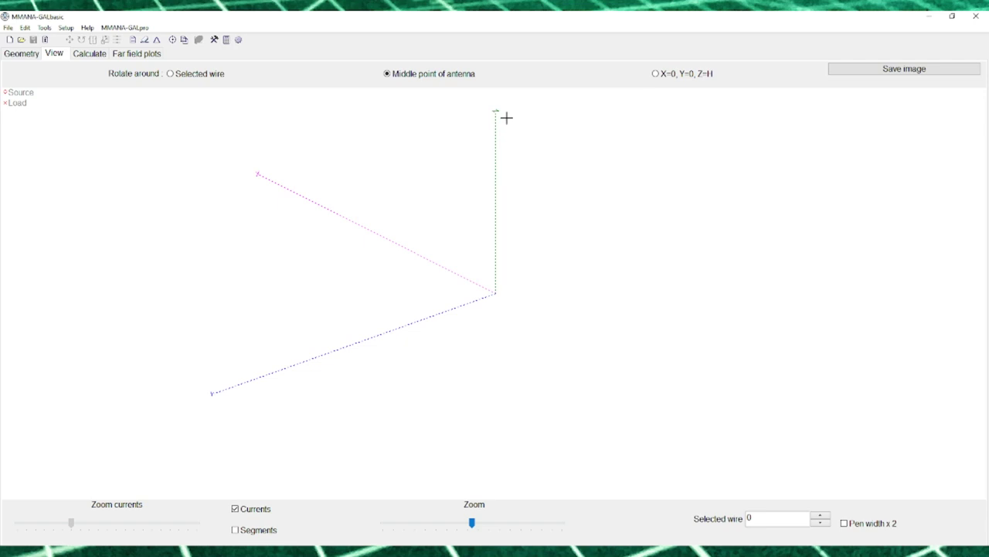
drag(502, 363, 521, 380)
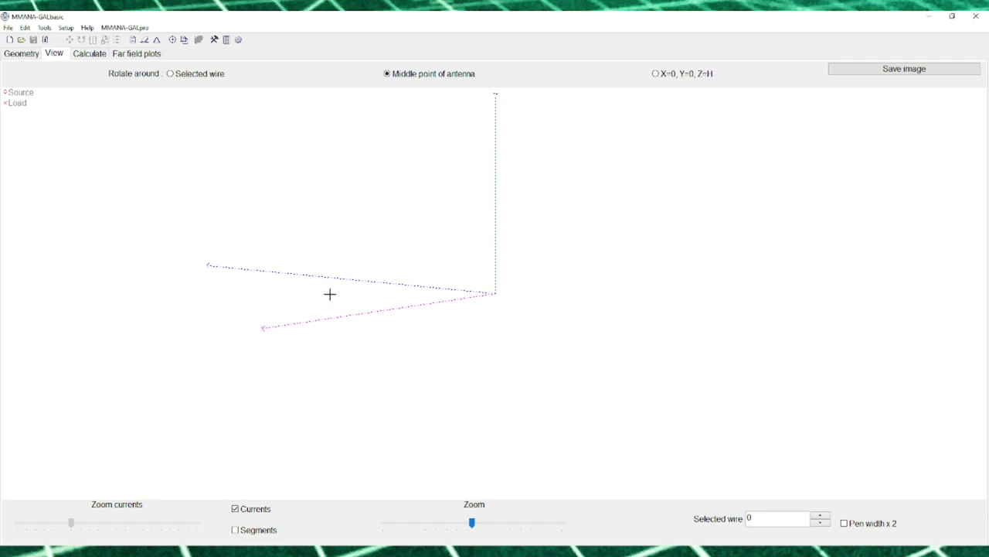
click(12, 56)
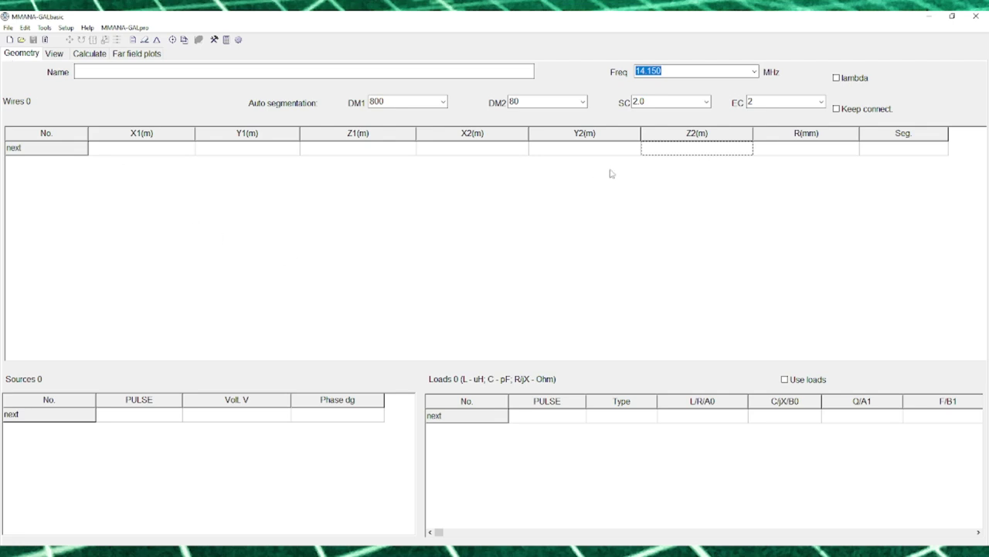
Create wire 1 as a vertical wire with its top end at Z2 = 2.5 m
click(687, 151)
text(2.5)
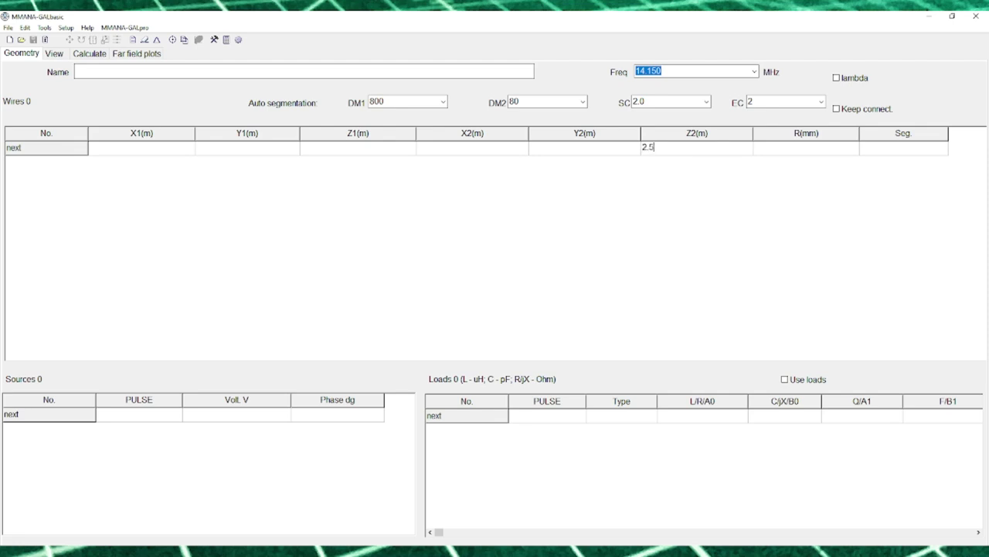
key(Return)
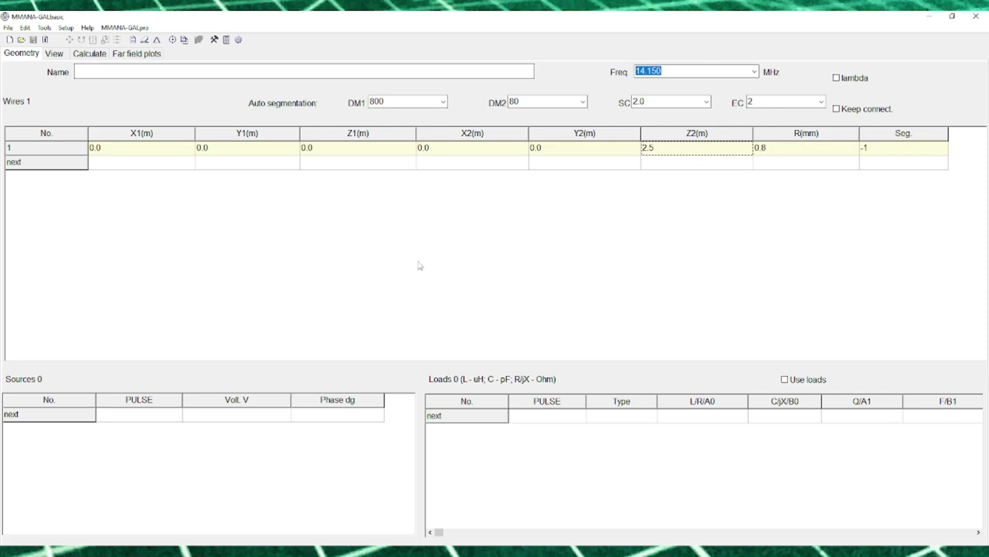
Show the wire in the 3-D view, zoomed out slightly with the ground axes lying flat
click(51, 54)
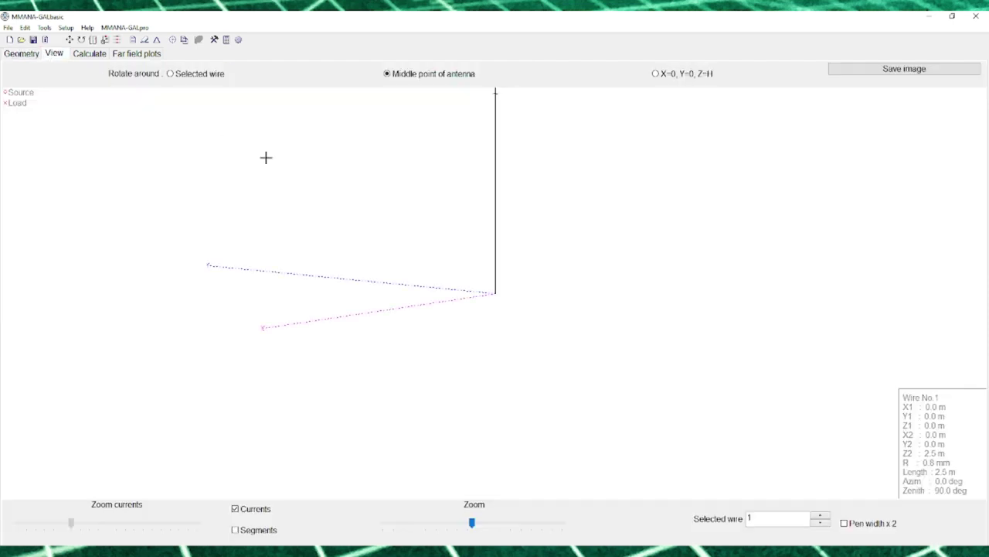
drag(472, 523, 461, 524)
mouse_move(500, 473)
mouse_down()
mouse_move(500, 455)
mouse_move(479, 474)
mouse_move(465, 469)
mouse_move(499, 466)
mouse_up()
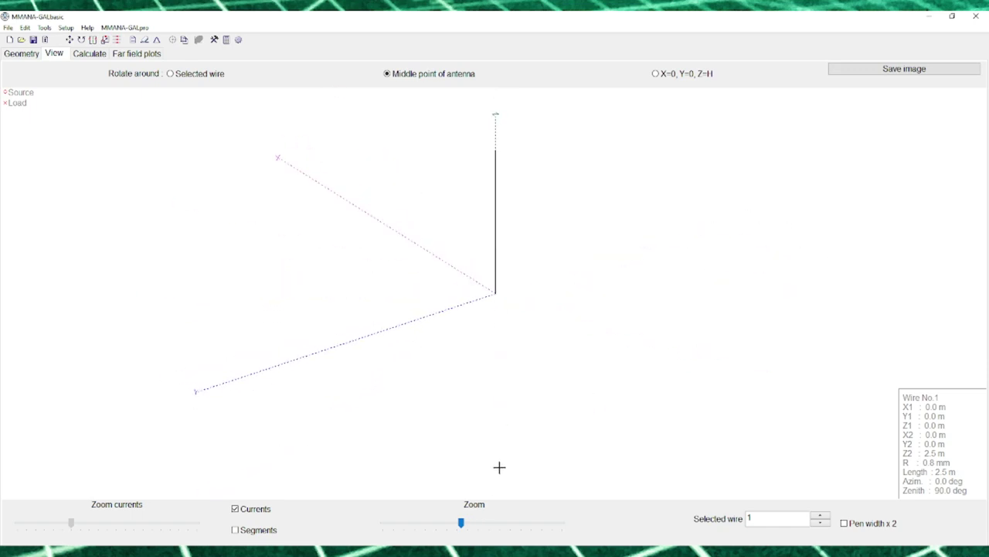
Put the feed source at the beginning (bottom) of the vertical wire, then show the Calculate page
right_click(495, 222)
mouse_move(552, 263)
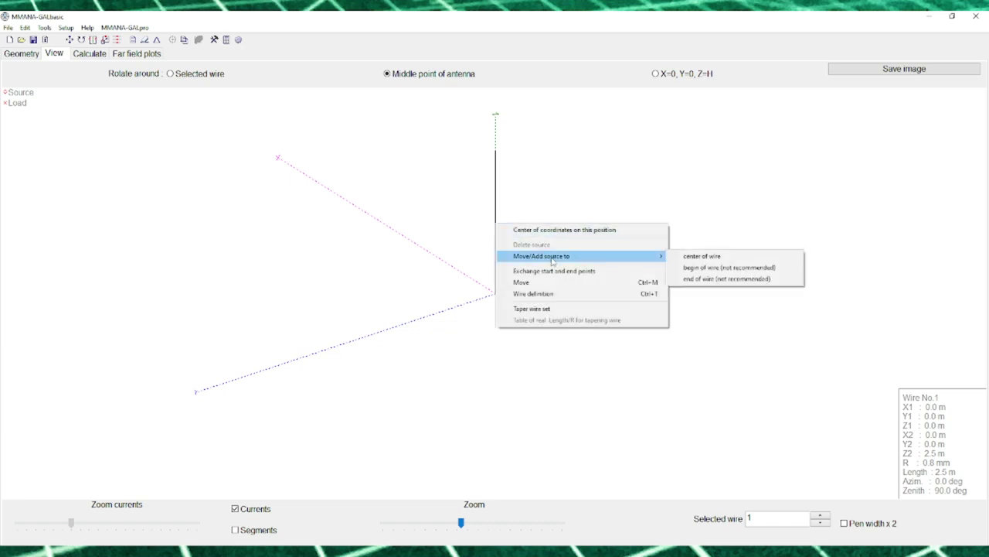
click(710, 267)
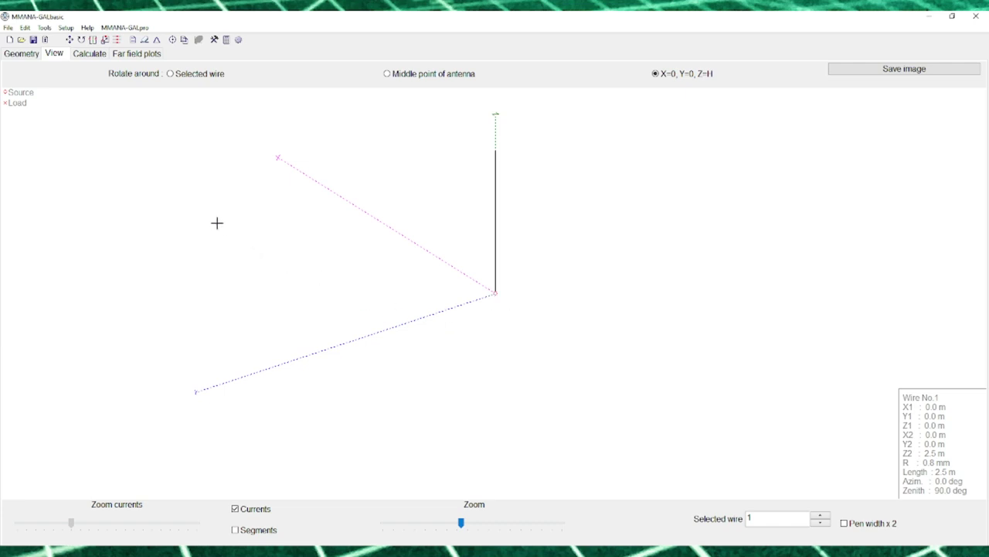
click(86, 53)
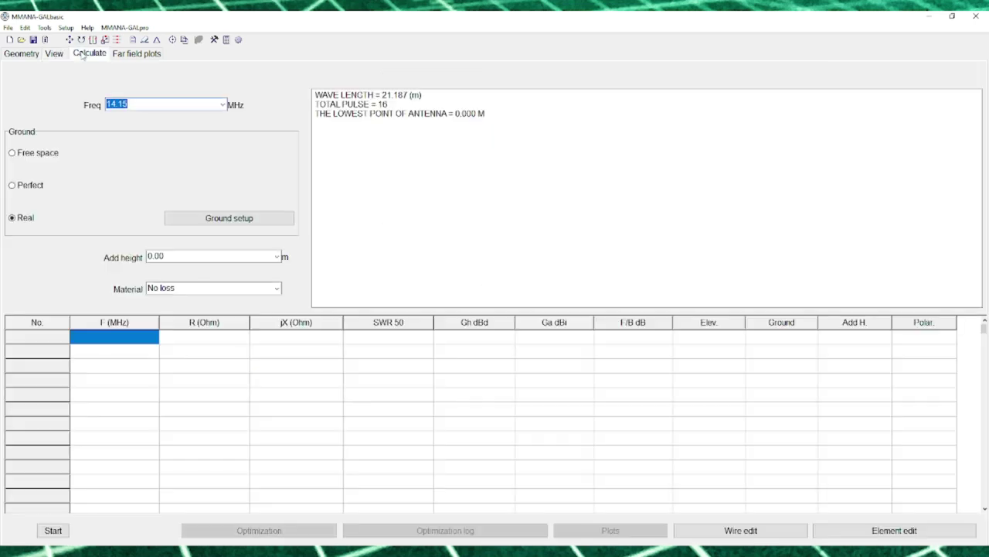
Change the design frequency from the 28.200 preset to 28.074 MHz, then open the real ground setup
click(26, 57)
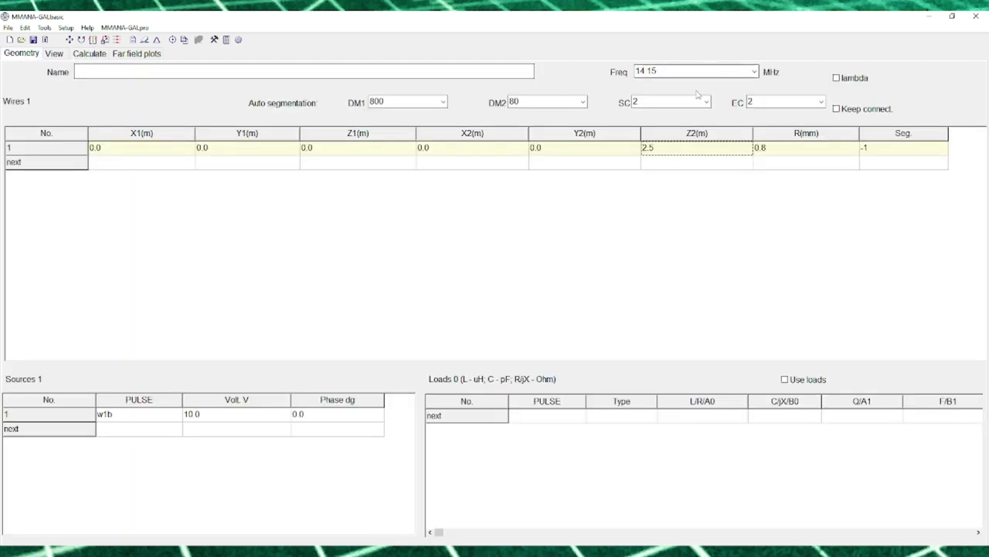
click(753, 71)
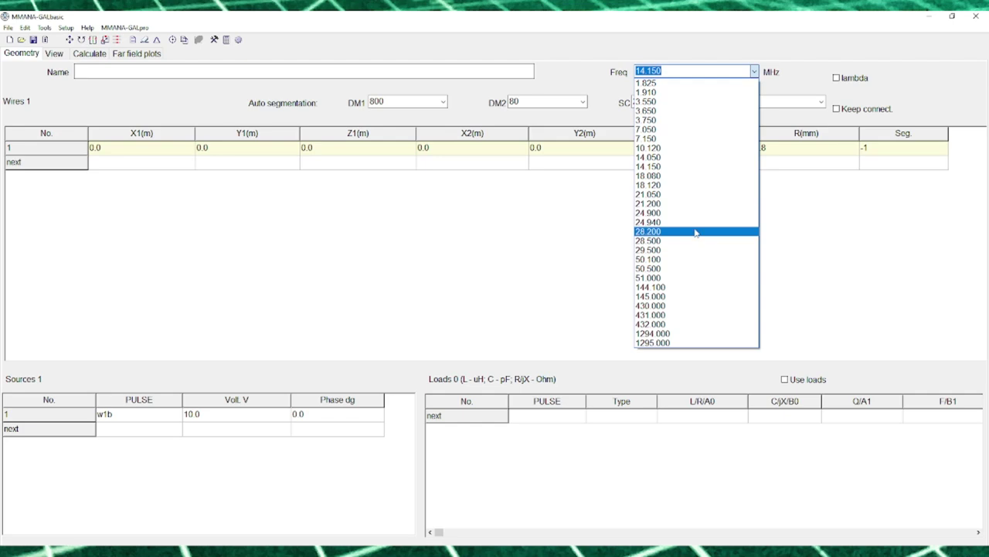
click(670, 232)
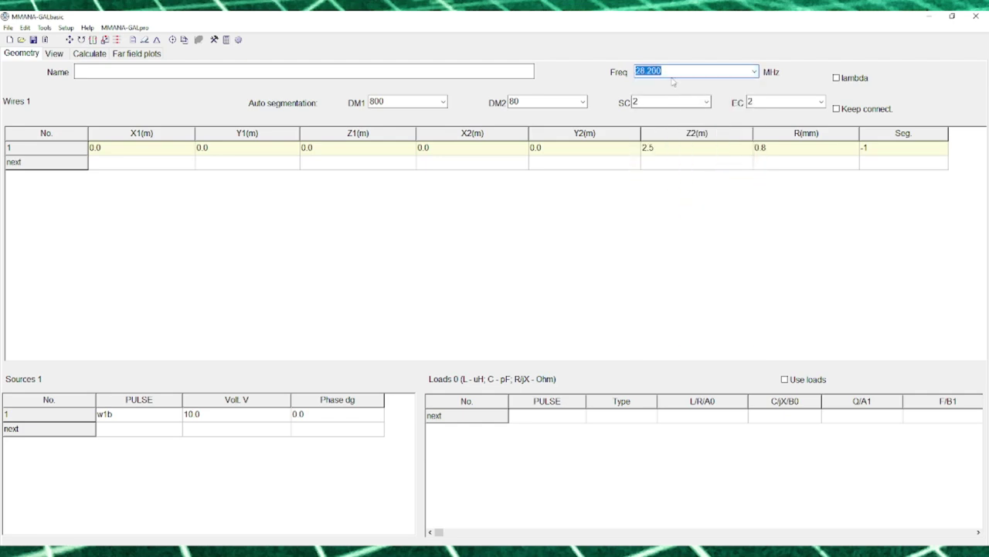
key(BackSpace)
key(BackSpace)
key(BackSpace)
key(BackSpace)
text(.074)
click(158, 72)
click(82, 56)
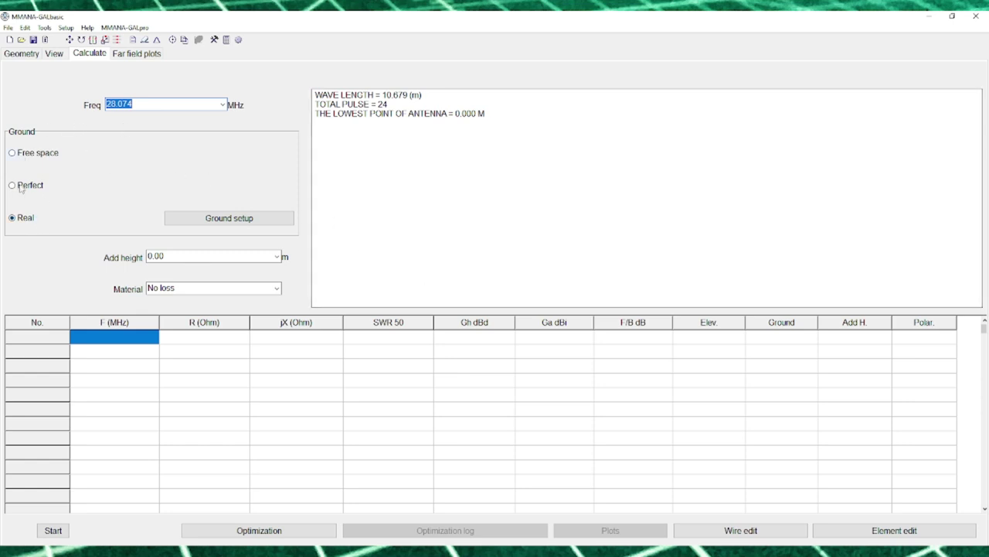
click(194, 220)
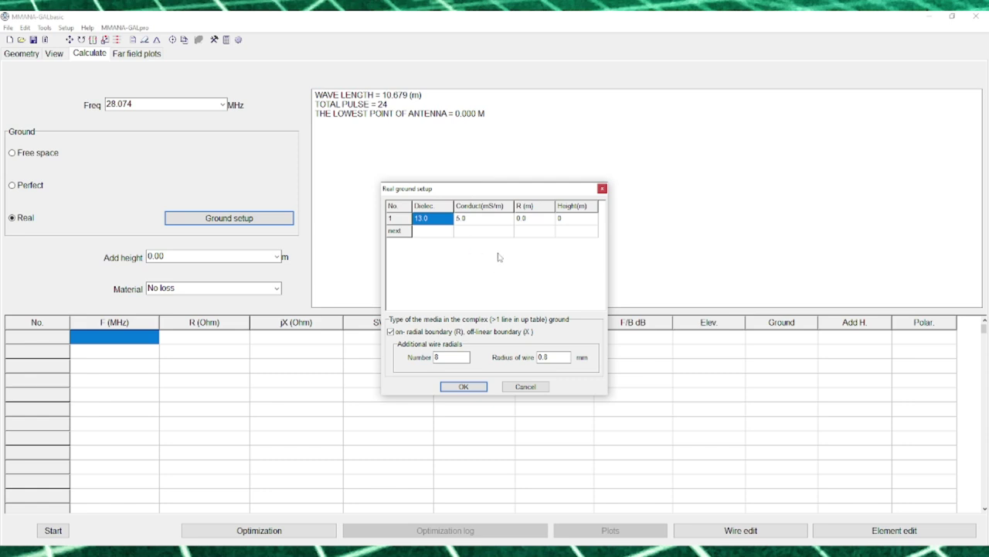
Disable the on-radial boundary ground option, set material to Cu wire, and calculate at 28.074 MHz
click(392, 332)
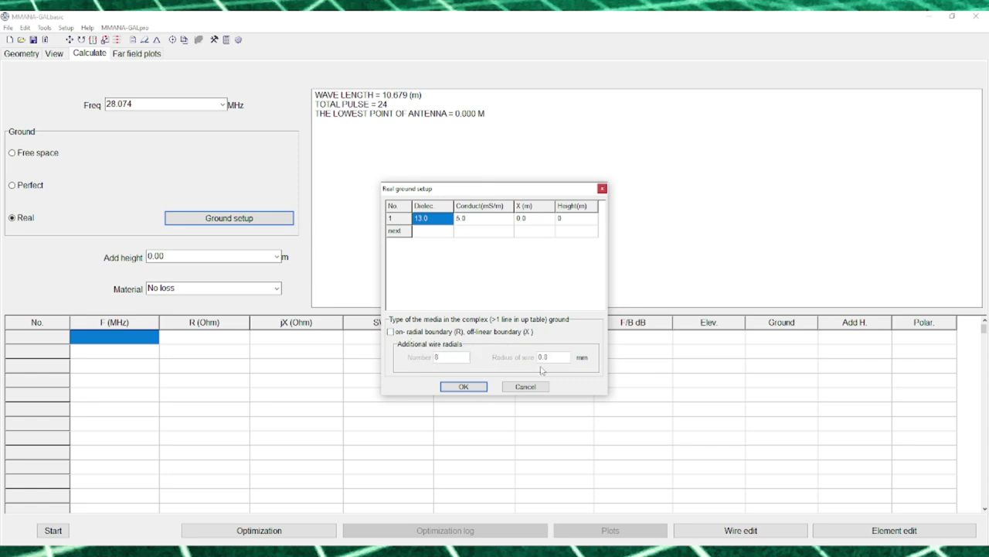
click(464, 388)
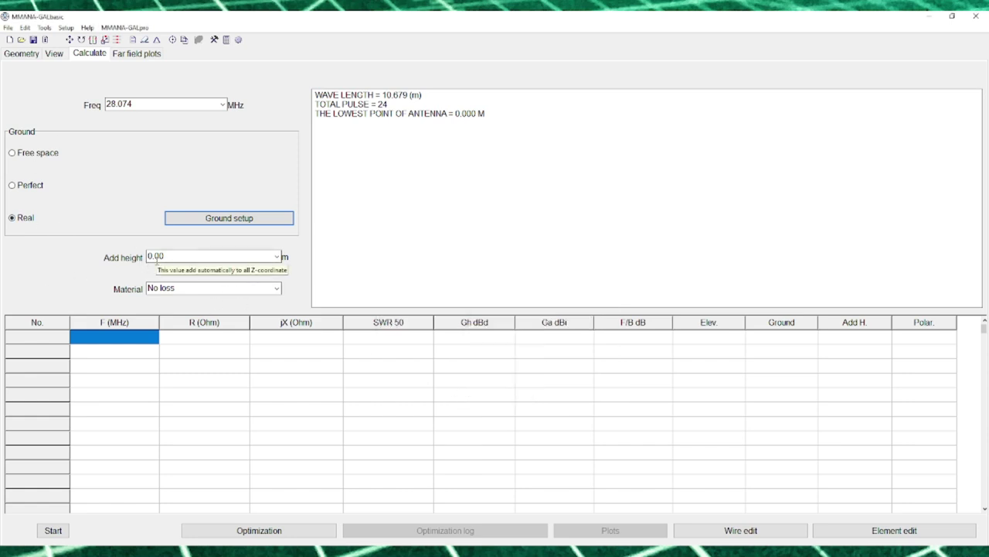
click(278, 288)
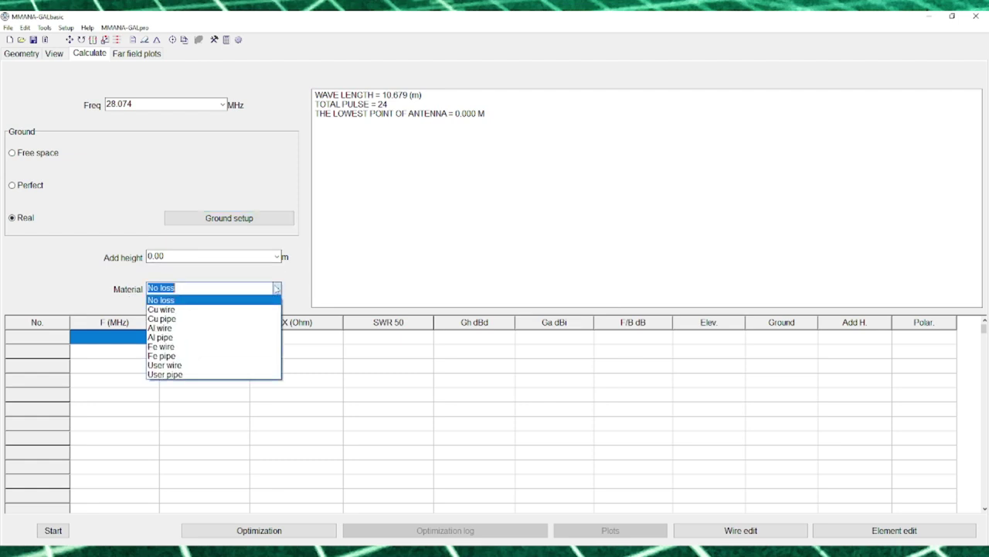
click(186, 309)
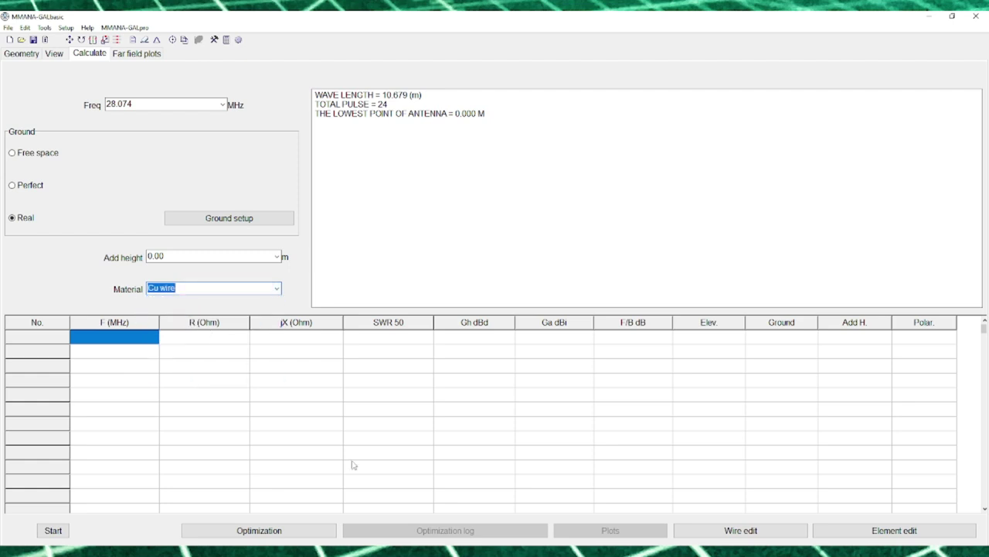
click(51, 530)
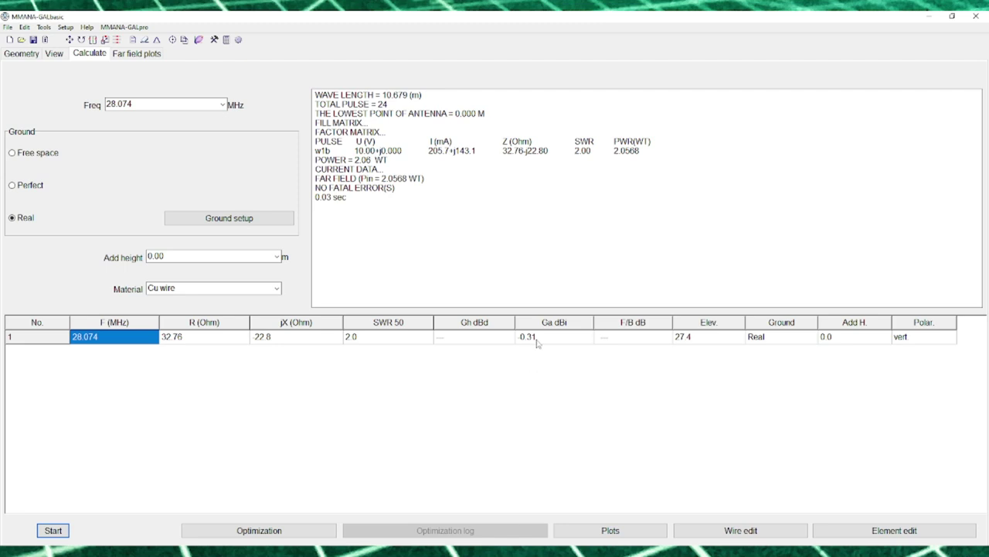
Re-enable the radial boundary ground model, recalculate, and display the far-field radiation plots
click(247, 219)
click(406, 331)
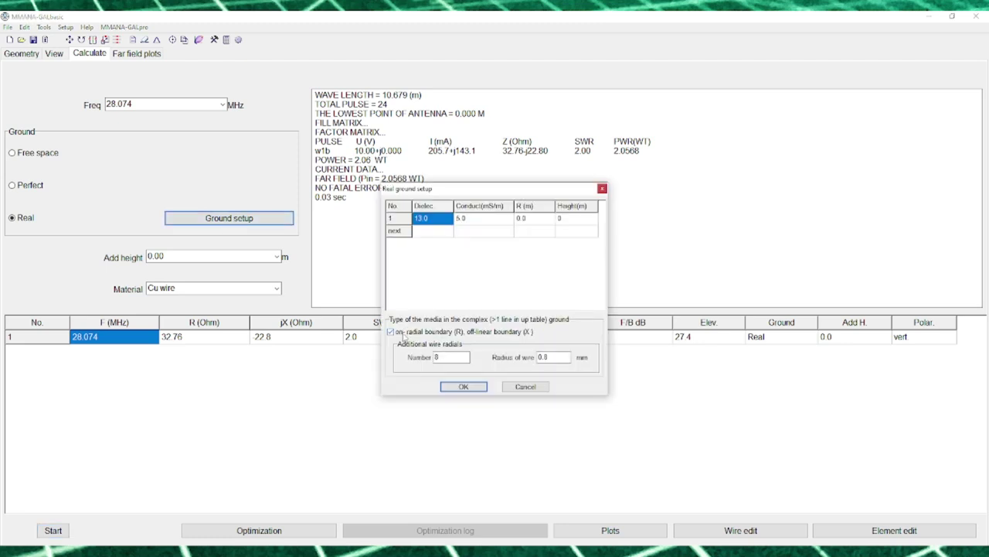
click(448, 386)
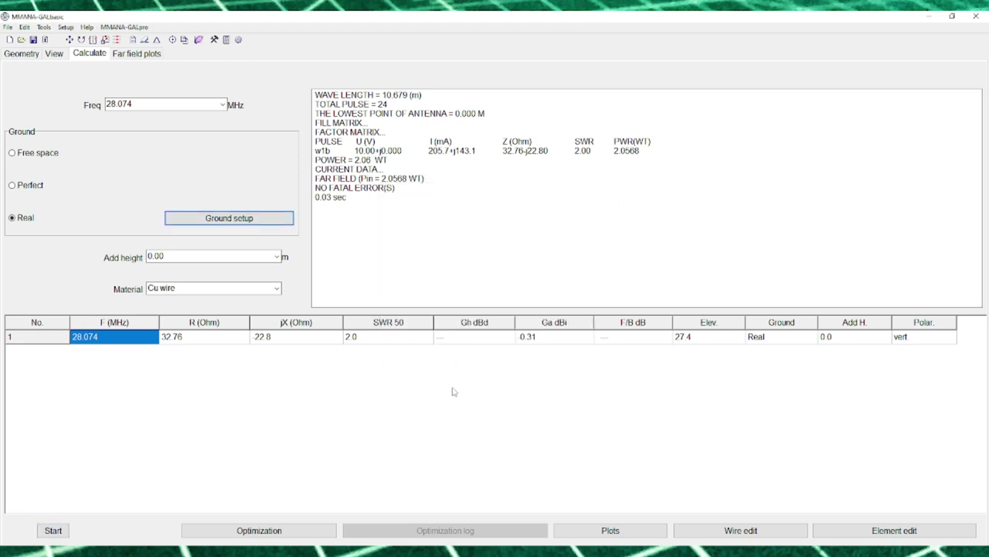
click(47, 534)
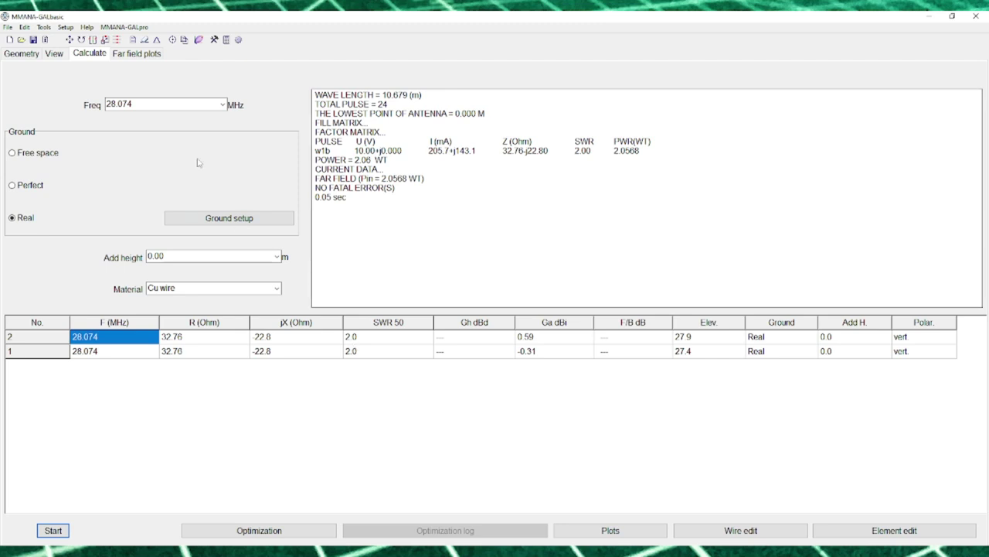
click(134, 58)
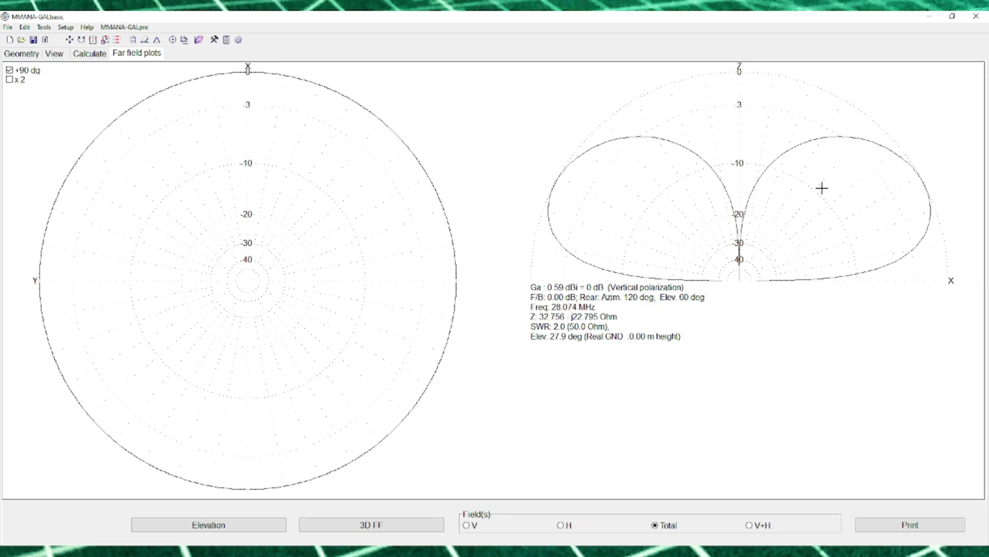
Trace the elevation-lobe gain toward the horizon, inspect the rotated 3D doughnut pattern, then return to calculation results
click(606, 140)
mouse_move(606, 140)
mouse_down()
mouse_move(543, 210)
mouse_move(556, 262)
mouse_move(536, 234)
mouse_move(536, 205)
mouse_move(556, 169)
mouse_move(536, 185)
mouse_move(529, 264)
mouse_move(520, 244)
mouse_up()
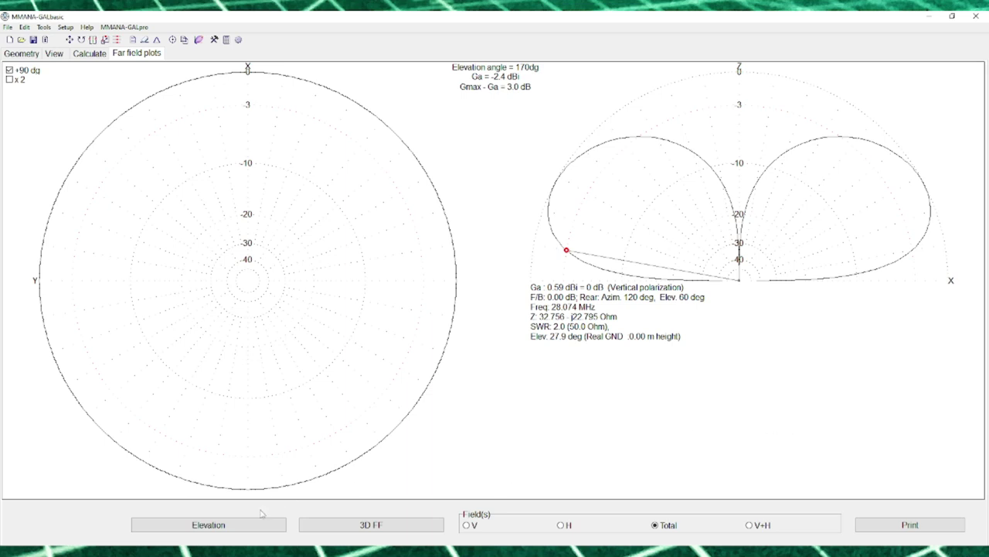
click(352, 526)
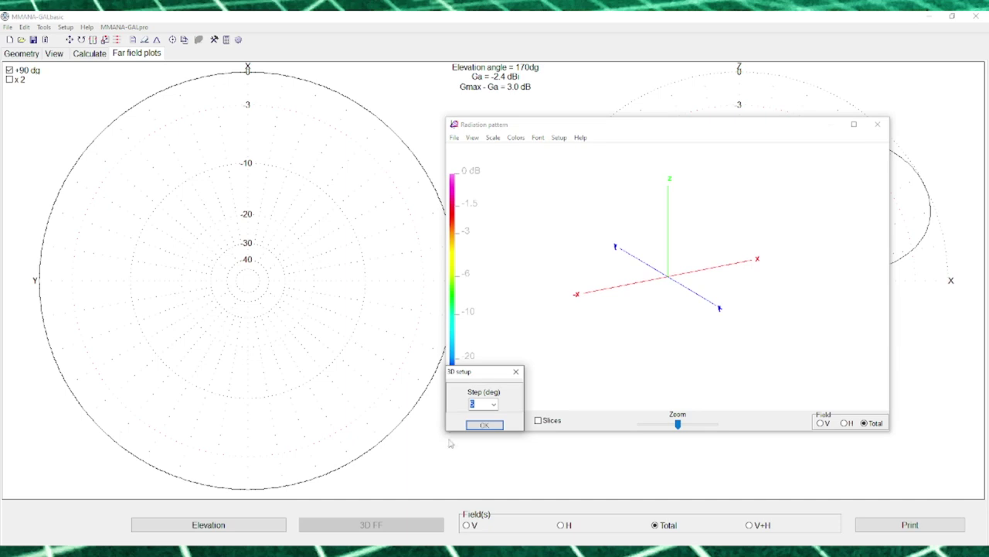
click(473, 425)
drag(611, 368, 580, 373)
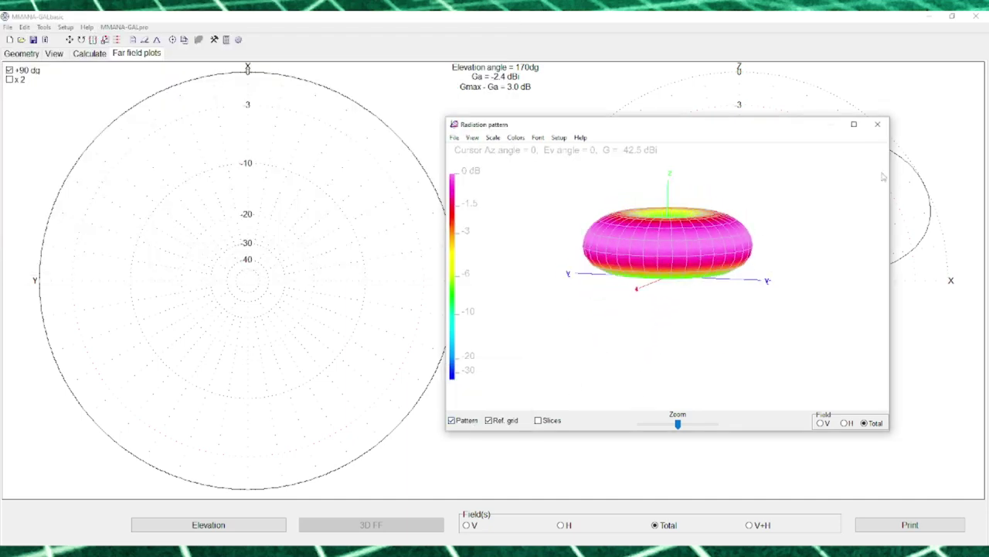
click(882, 130)
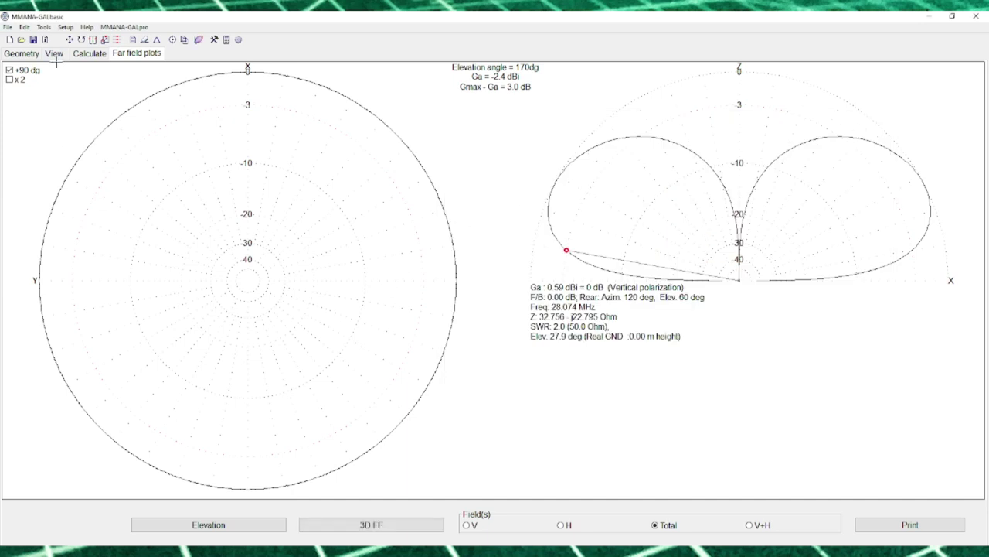
click(86, 56)
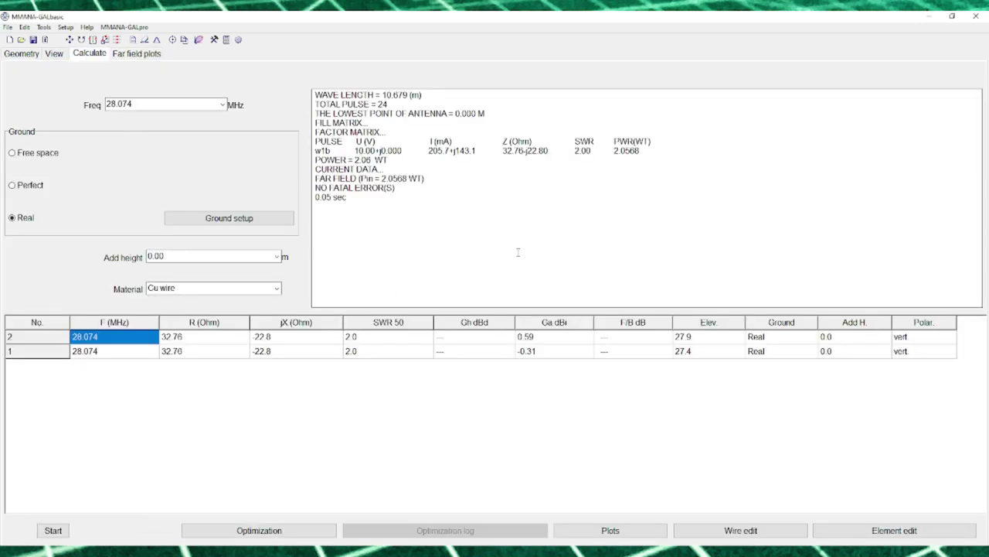
Optimize wire 1's Z2 height in 0.01 steps, weighting SWR and match, without saving the log
click(271, 534)
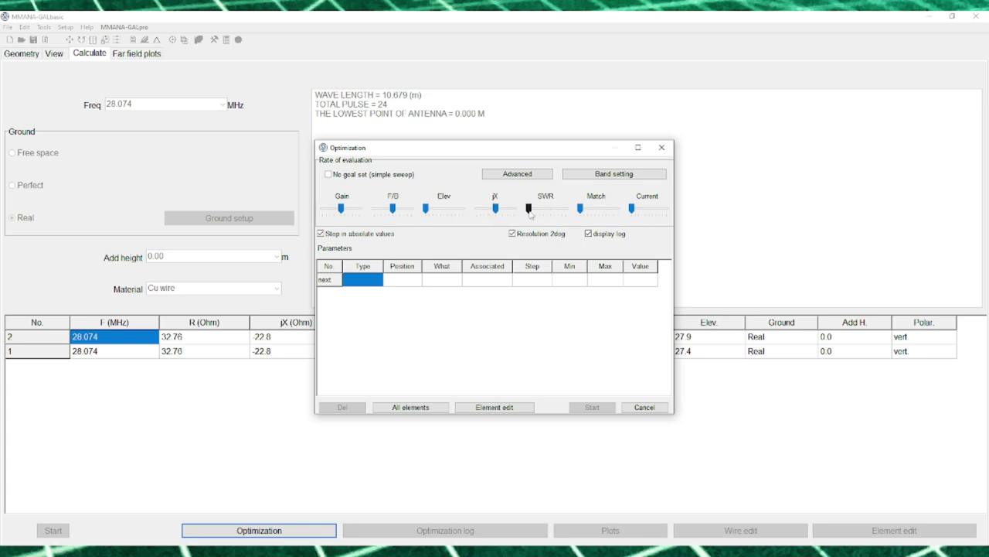
drag(530, 211, 566, 211)
click(584, 210)
click(361, 280)
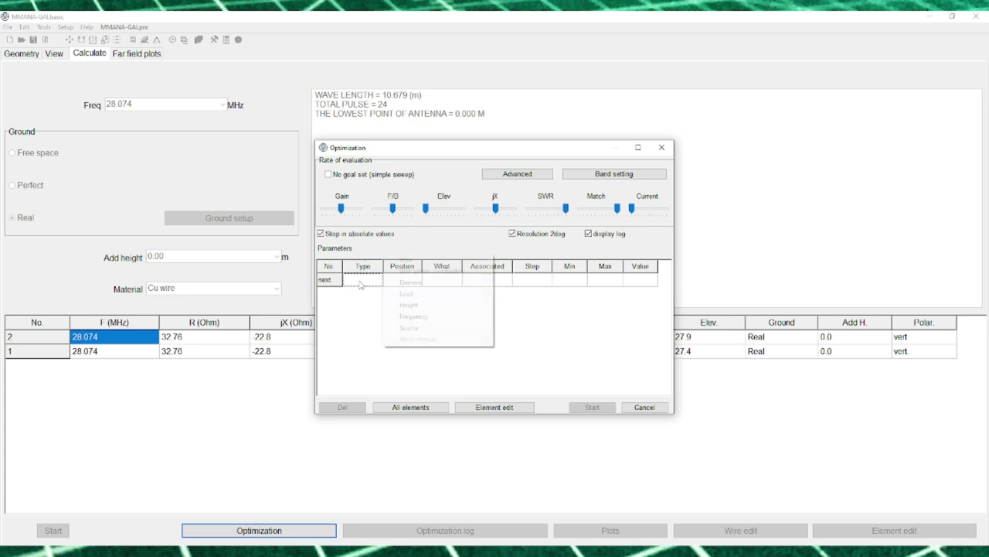
click(409, 263)
click(450, 283)
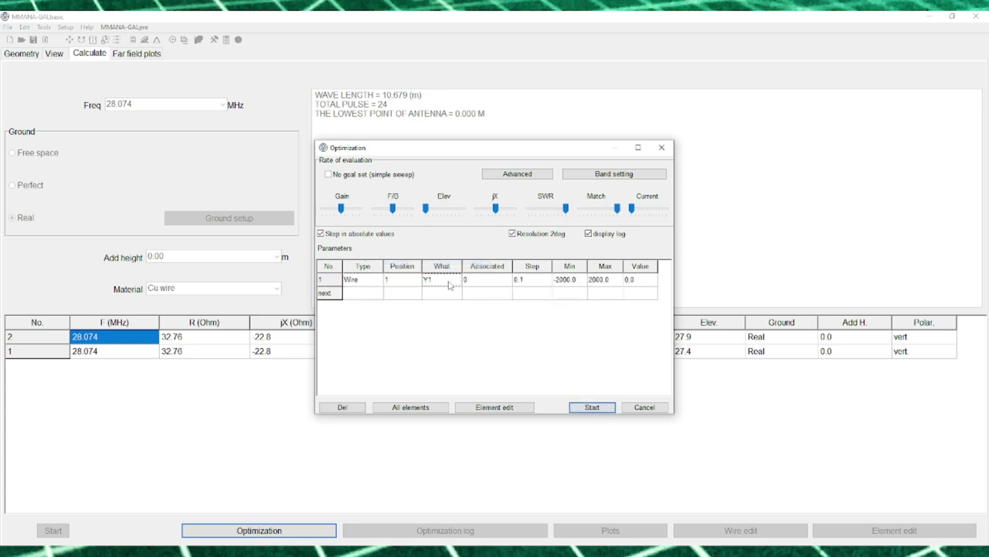
click(450, 284)
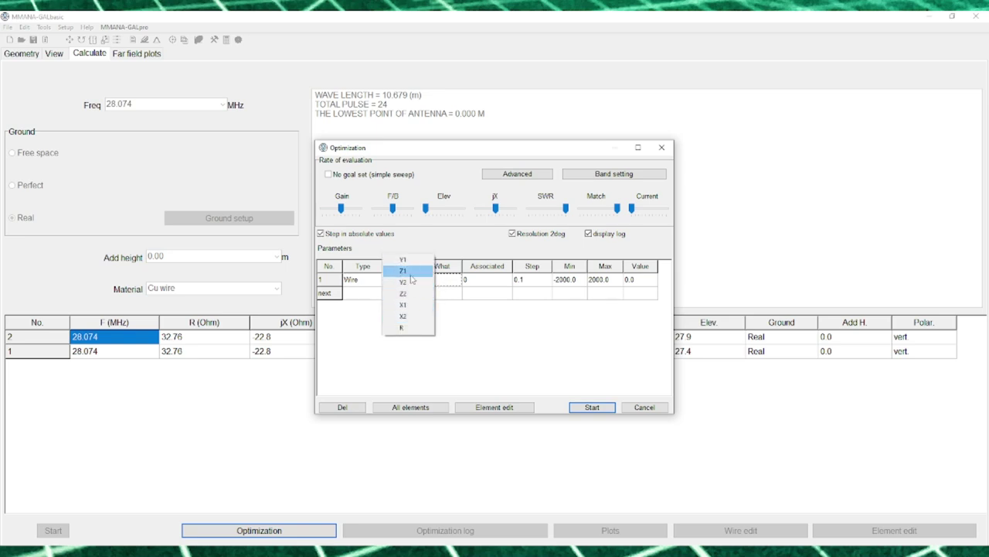
click(410, 294)
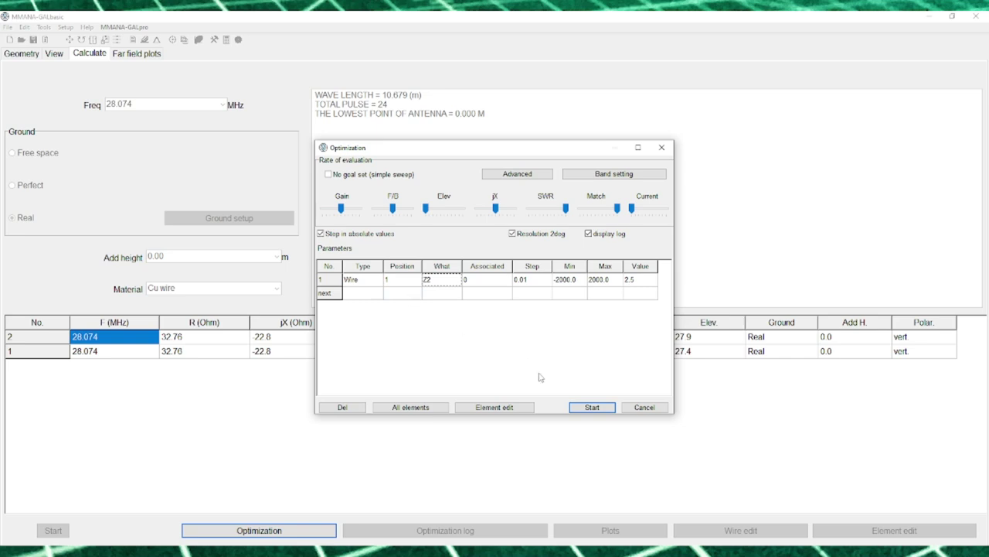
click(575, 409)
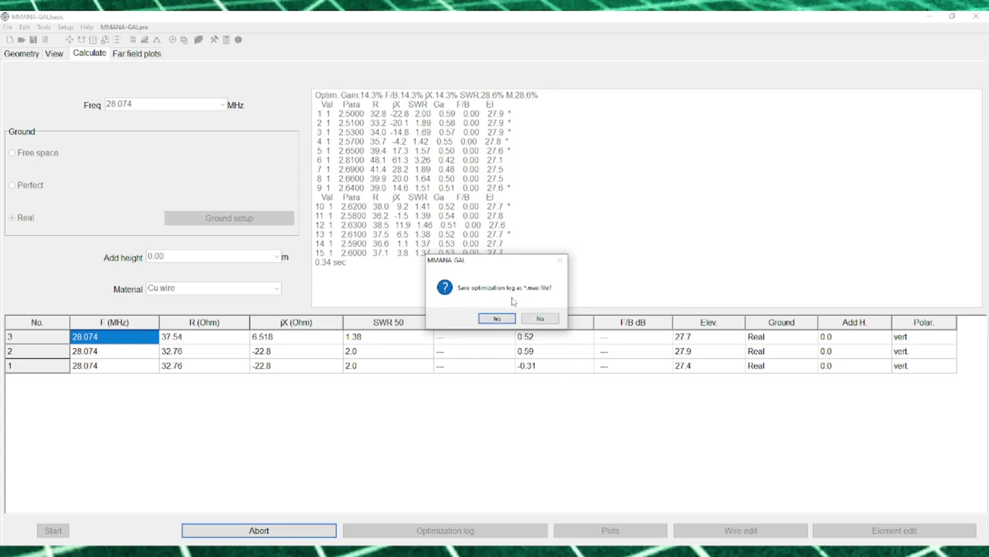
click(540, 318)
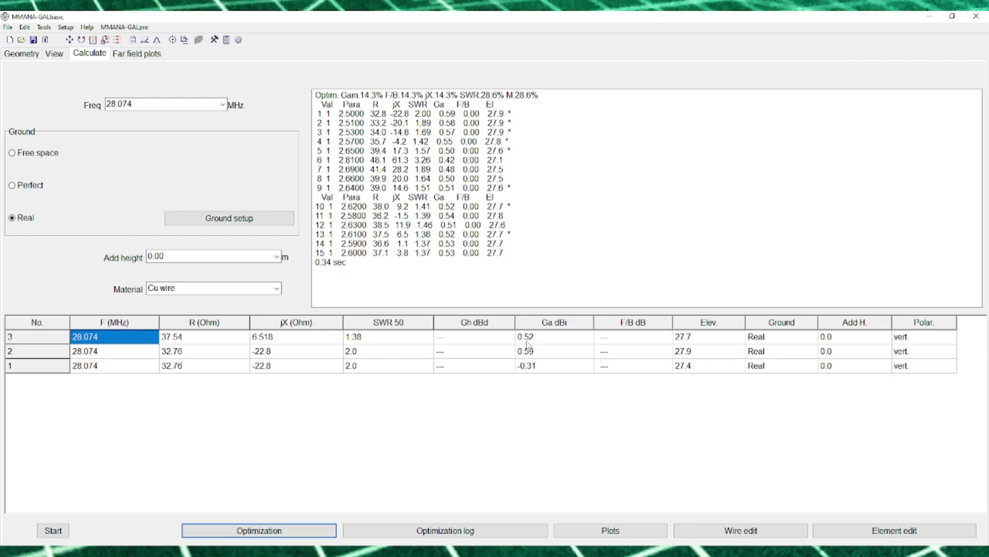
Plot the optimized vertical's SWR sweep, add its resonance results to the table, and show far-field plots
click(596, 532)
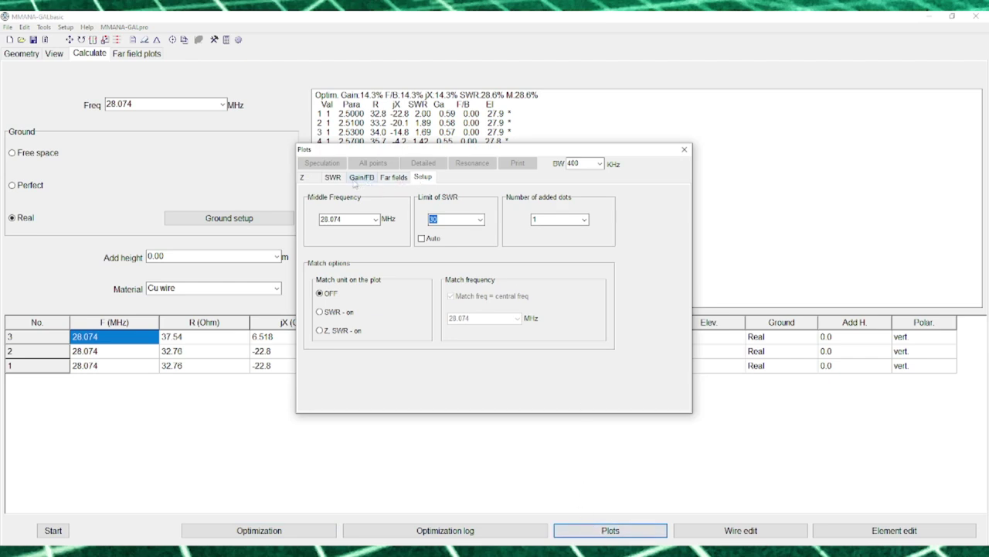
click(333, 180)
click(471, 163)
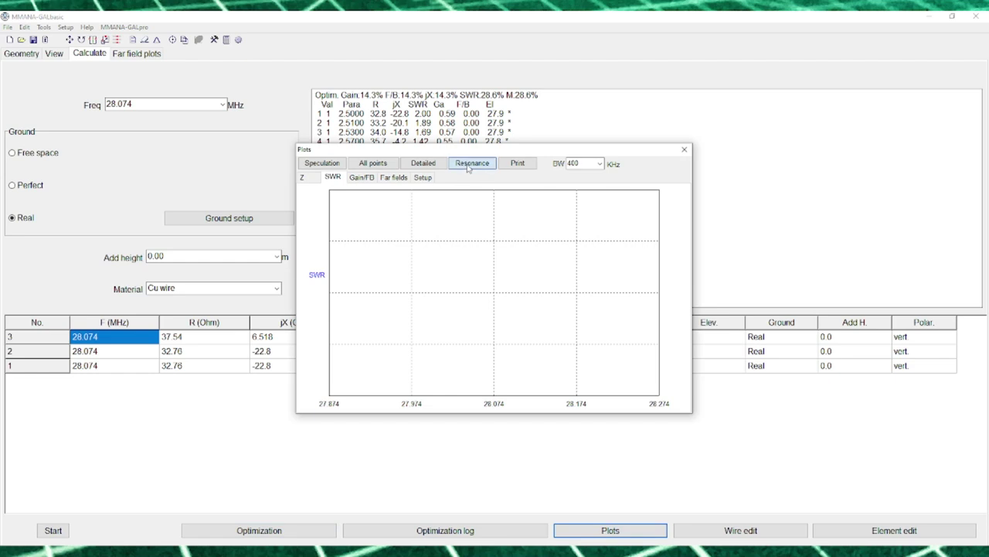
click(525, 319)
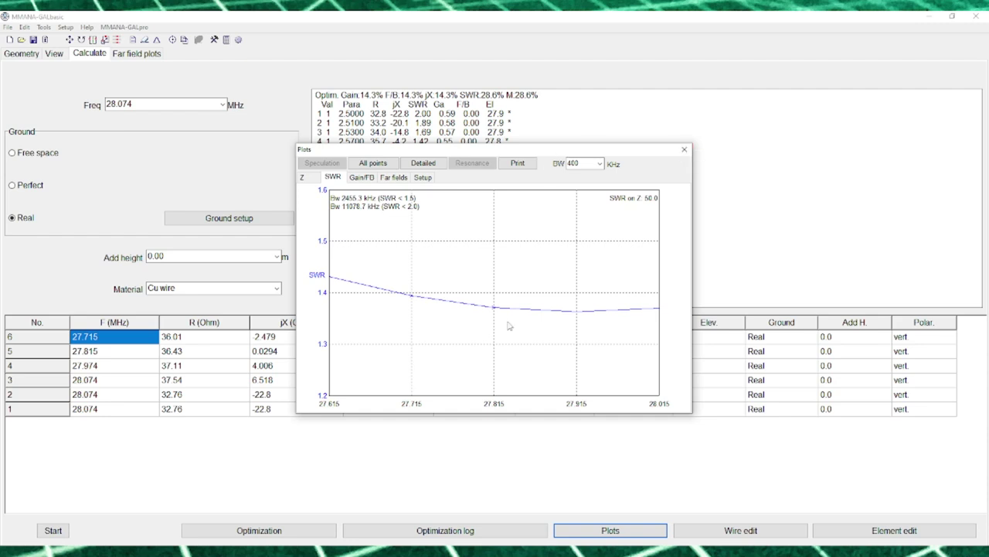
click(684, 152)
click(138, 54)
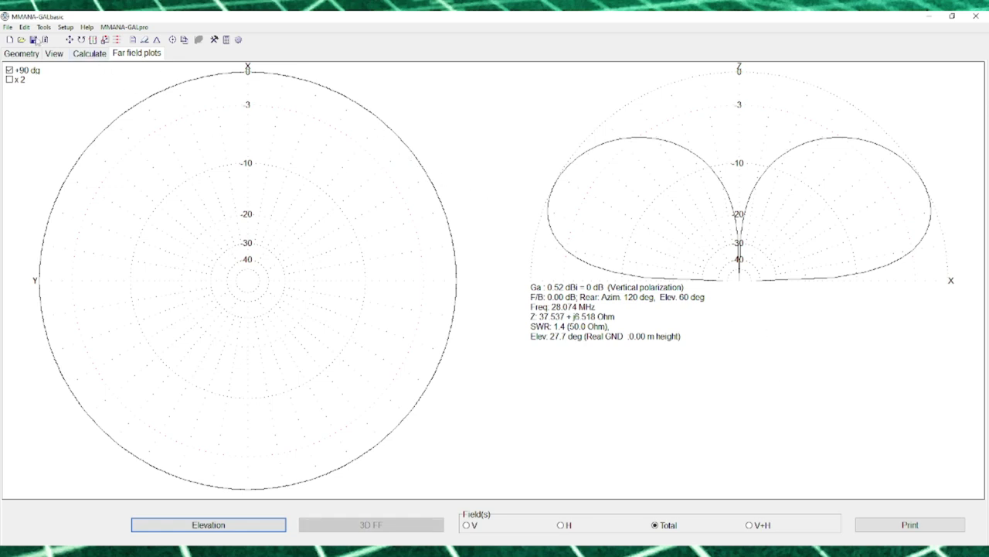
Save the far-field data as 'test 25', then return to the Geometry sheet
click(8, 27)
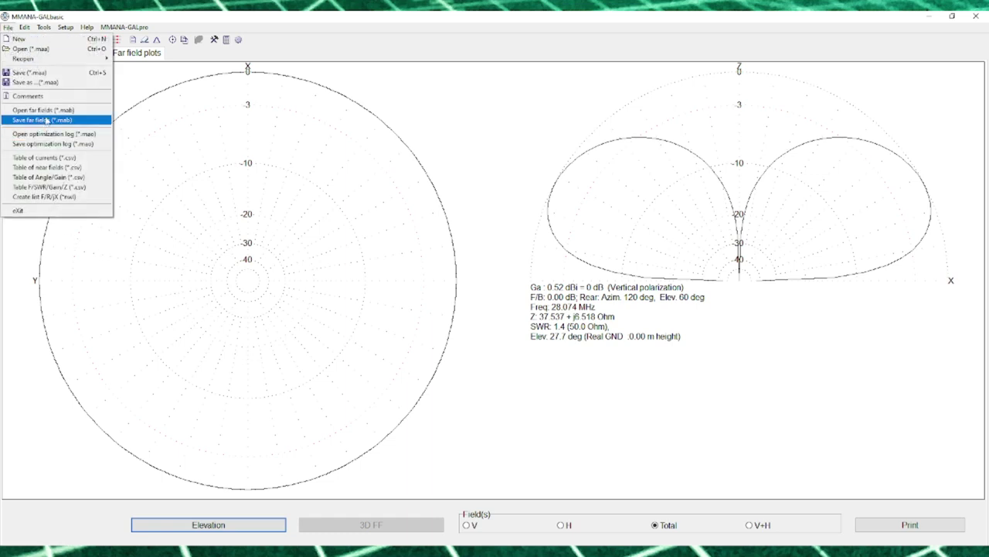
click(45, 121)
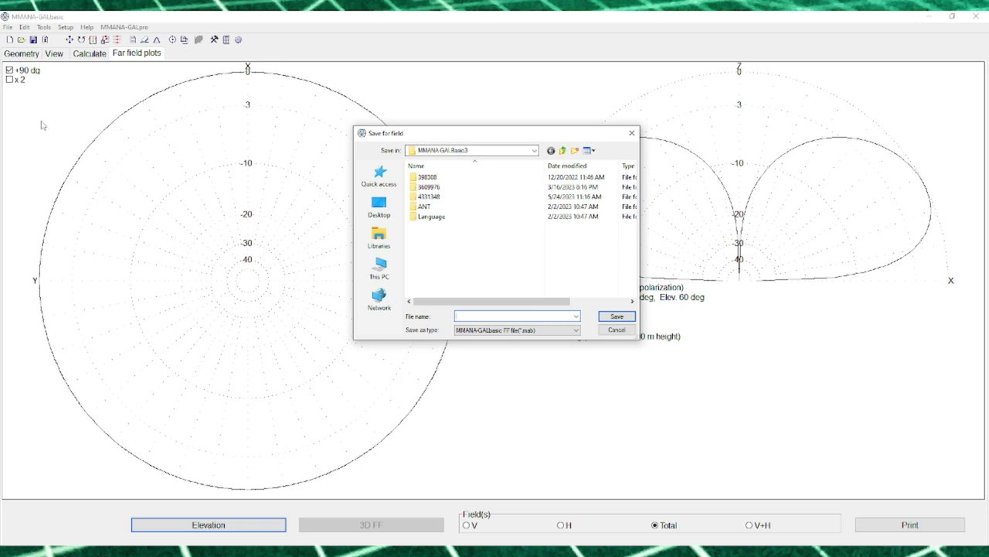
text(test 25)
click(615, 317)
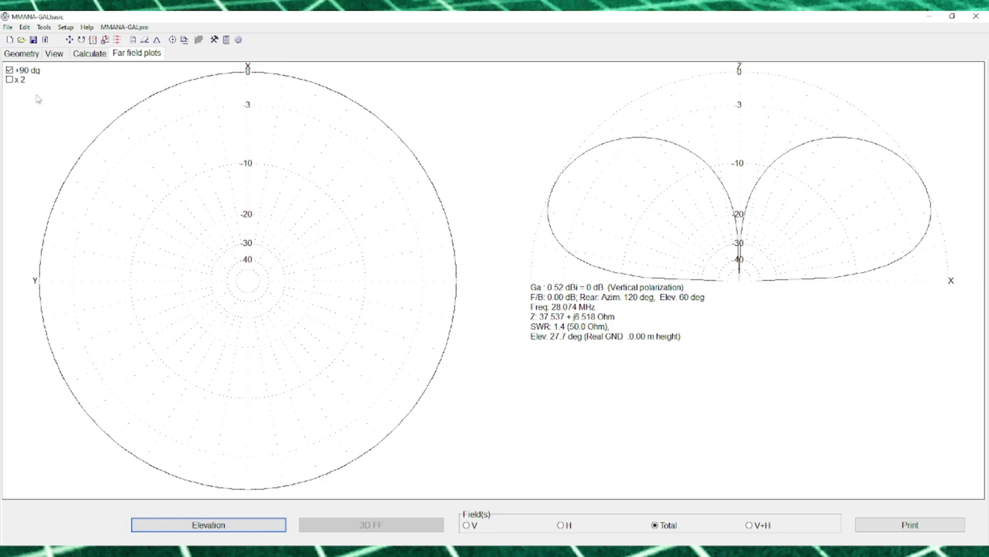
click(21, 54)
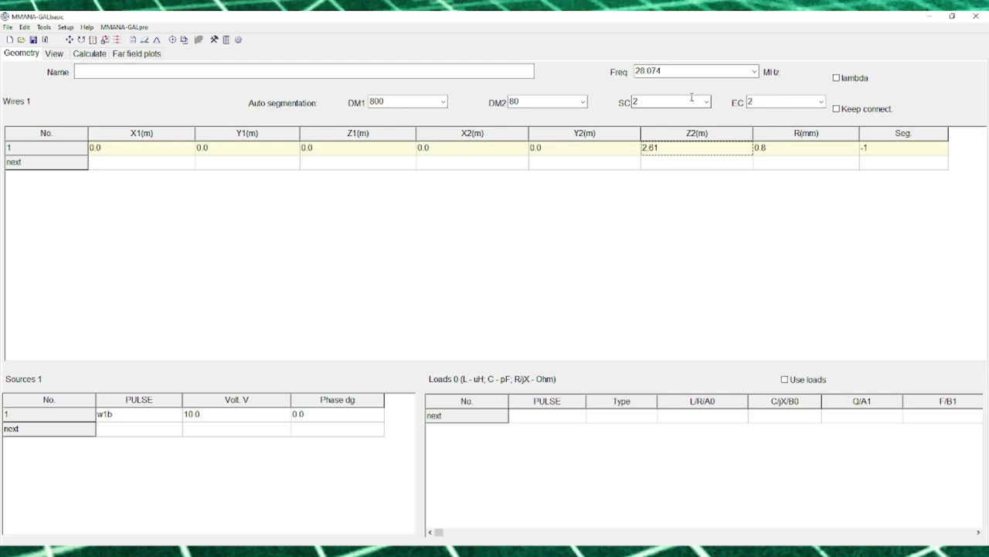
Lengthen the vertical by setting wire 1's top height Z2 to 6.25
click(682, 150)
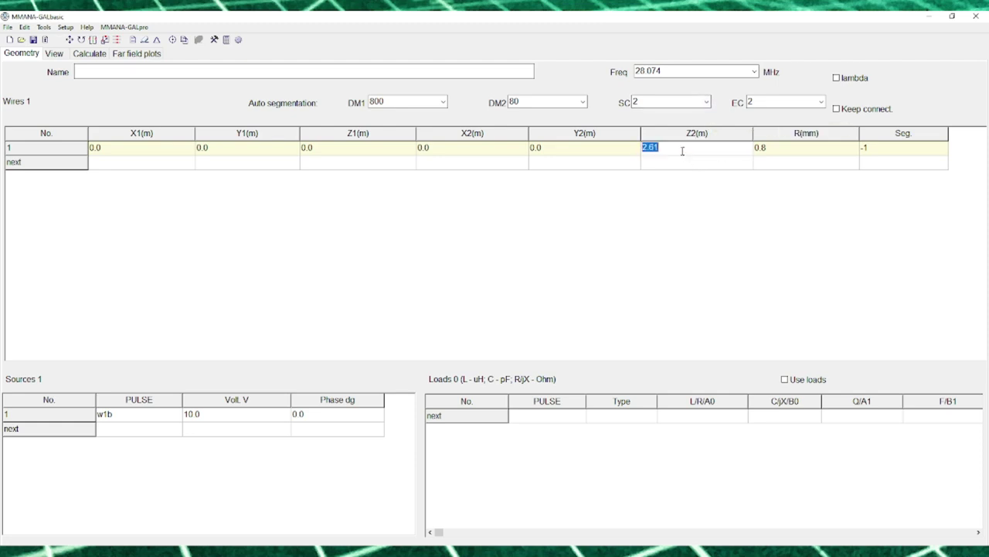
text(6.25)
key(Return)
Recalculate at 28.074 MHz and view the far-field patterns: 1.4 dBi at 16.6°, SWR 48
click(54, 54)
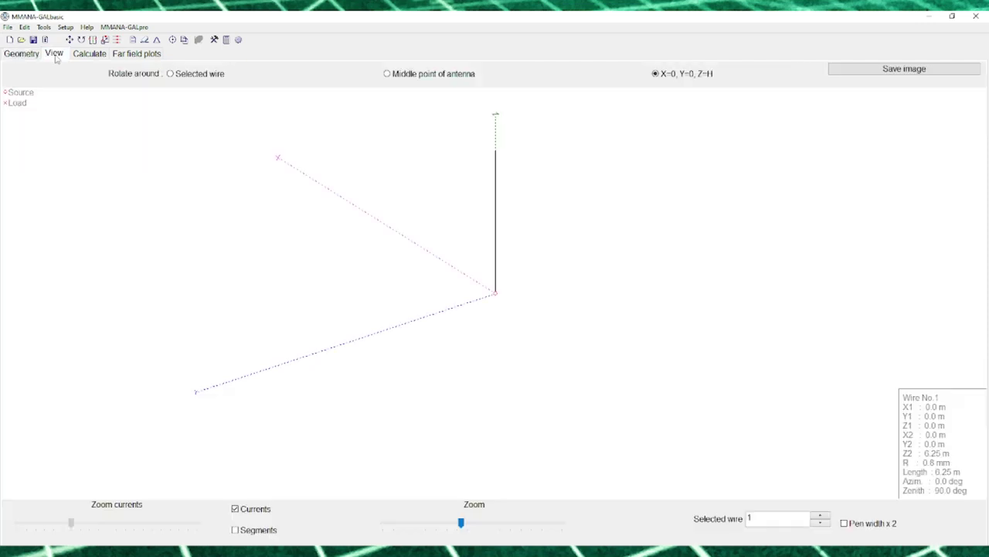
click(92, 57)
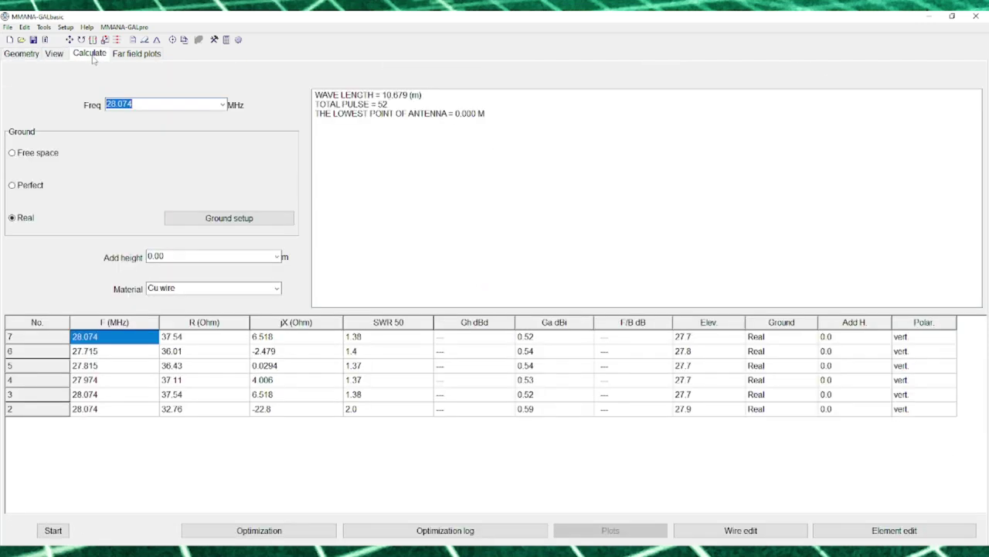
click(61, 534)
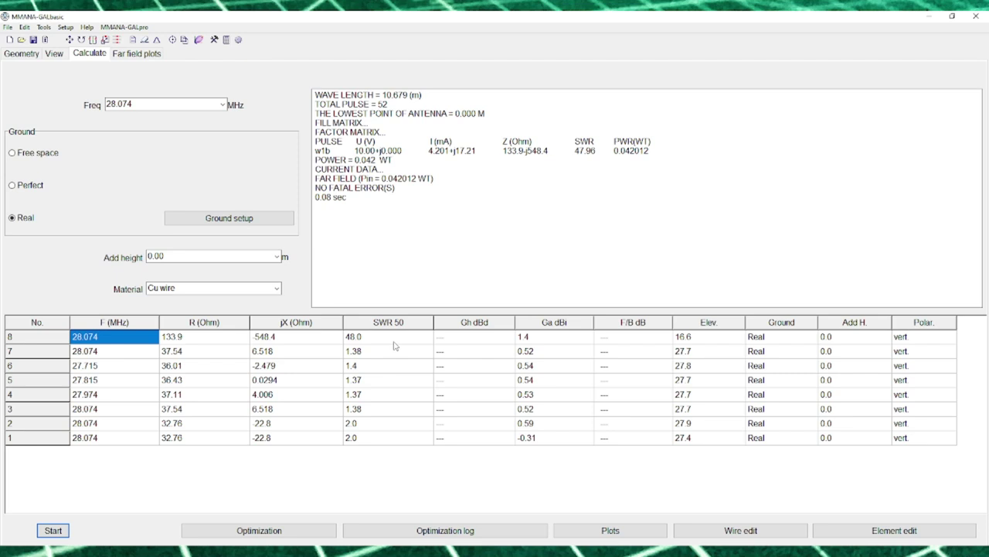
click(132, 56)
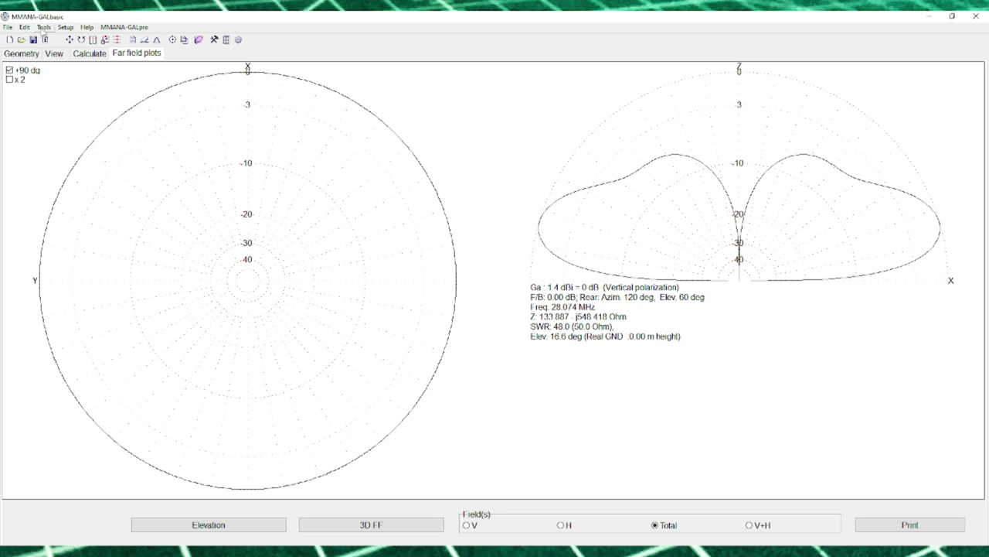
click(7, 27)
mouse_move(23, 28)
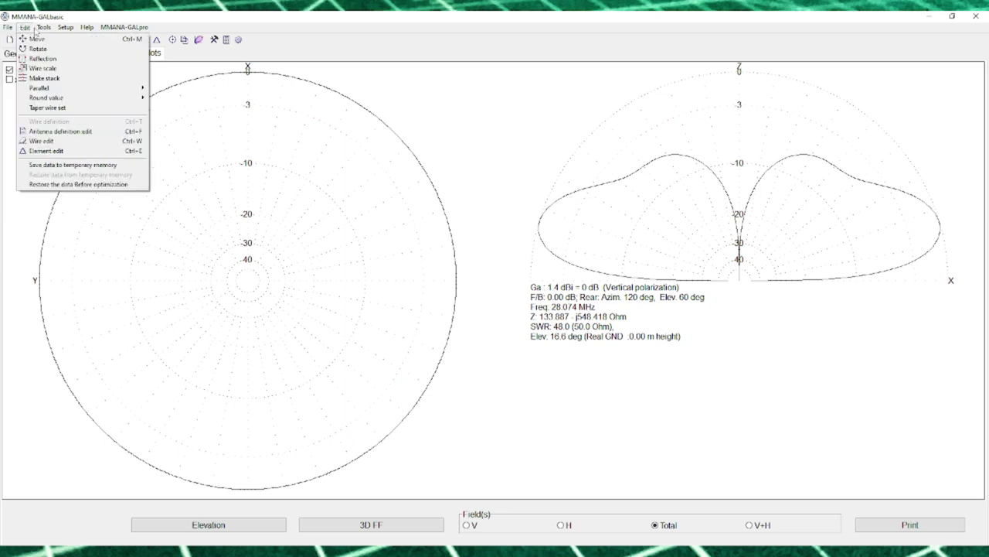
click(52, 40)
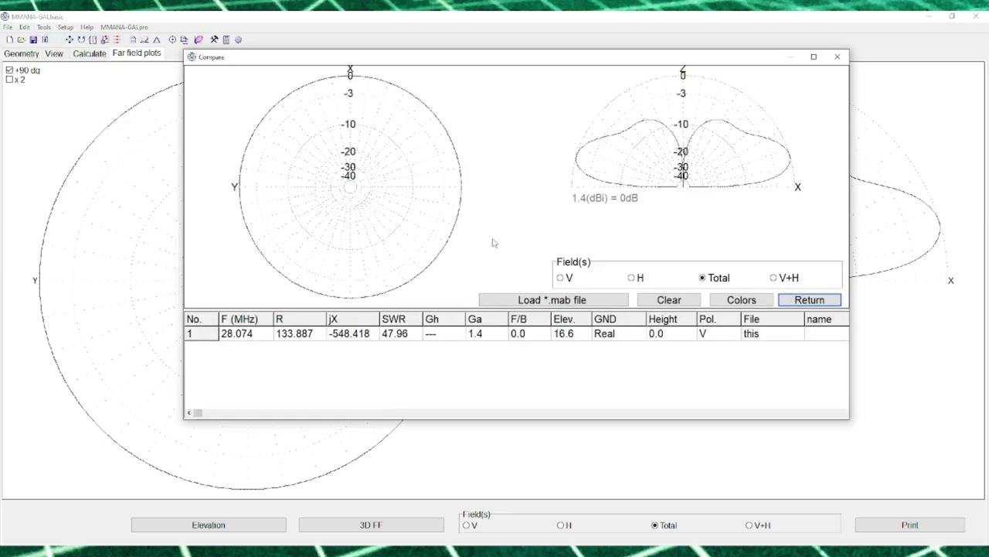
click(532, 301)
click(447, 227)
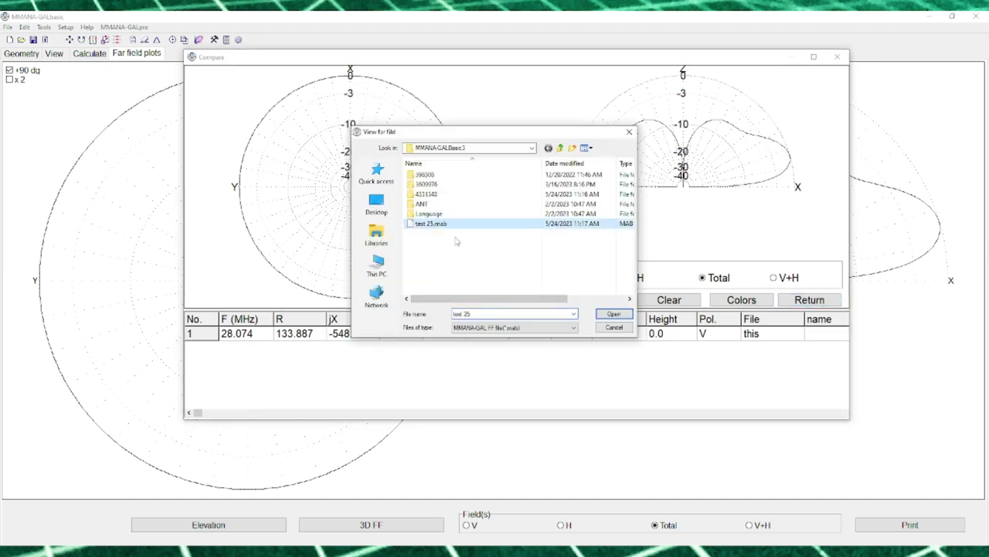
click(612, 315)
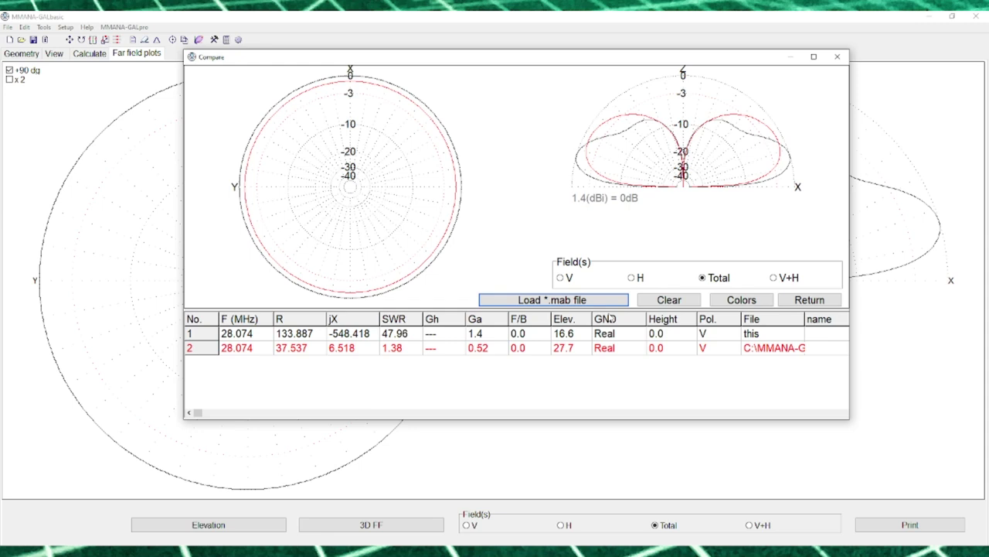
click(835, 58)
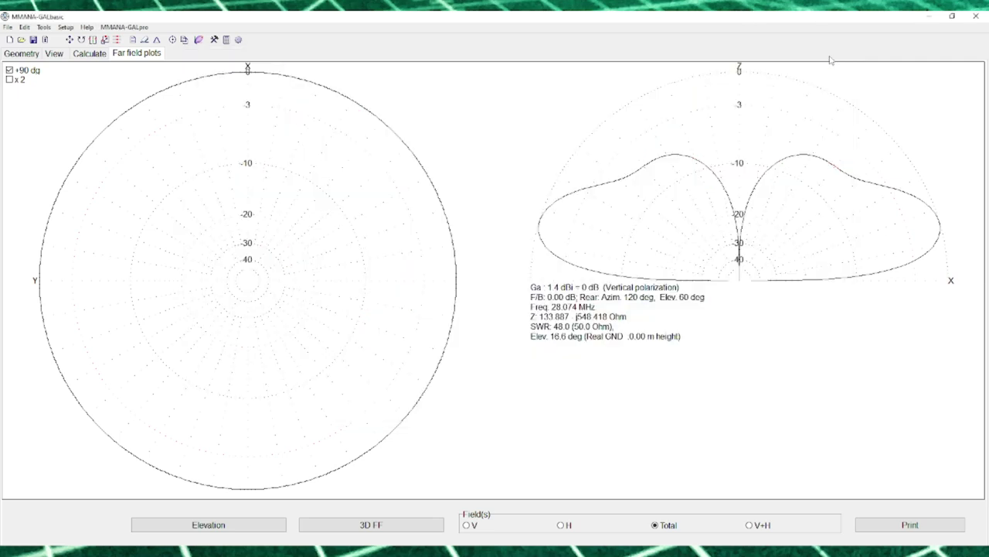
Show the calculation results, then browse the HF components Coil, LC-match and Line match figures
click(89, 55)
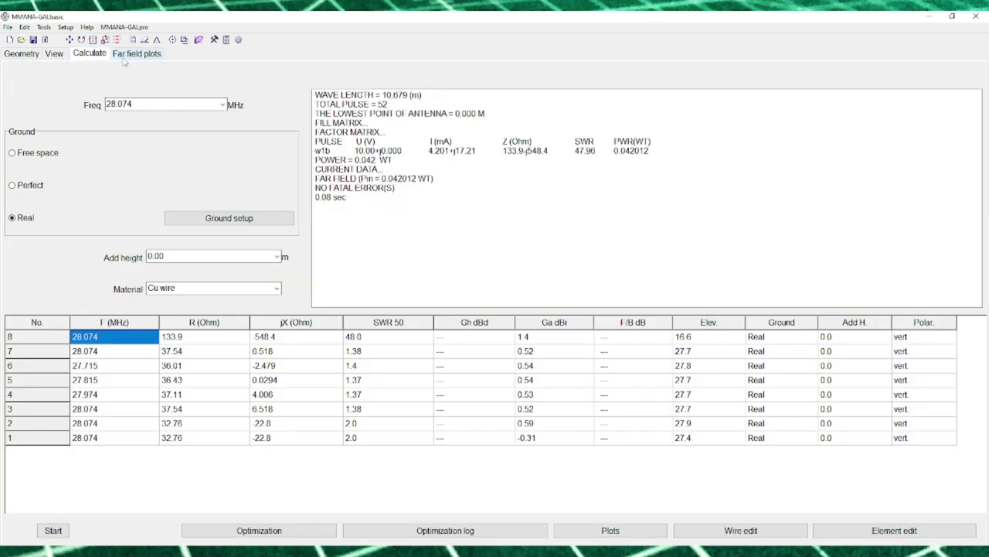
click(44, 27)
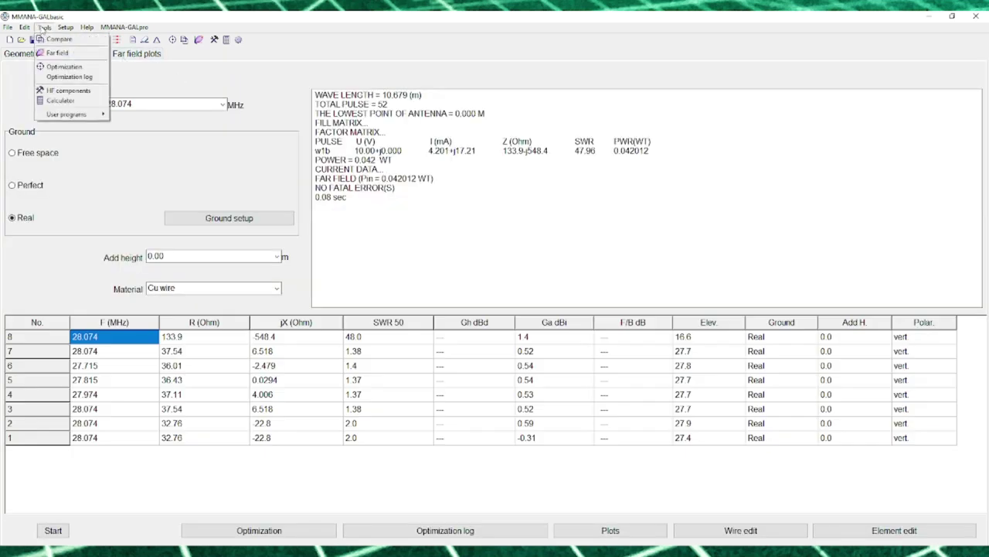
click(71, 92)
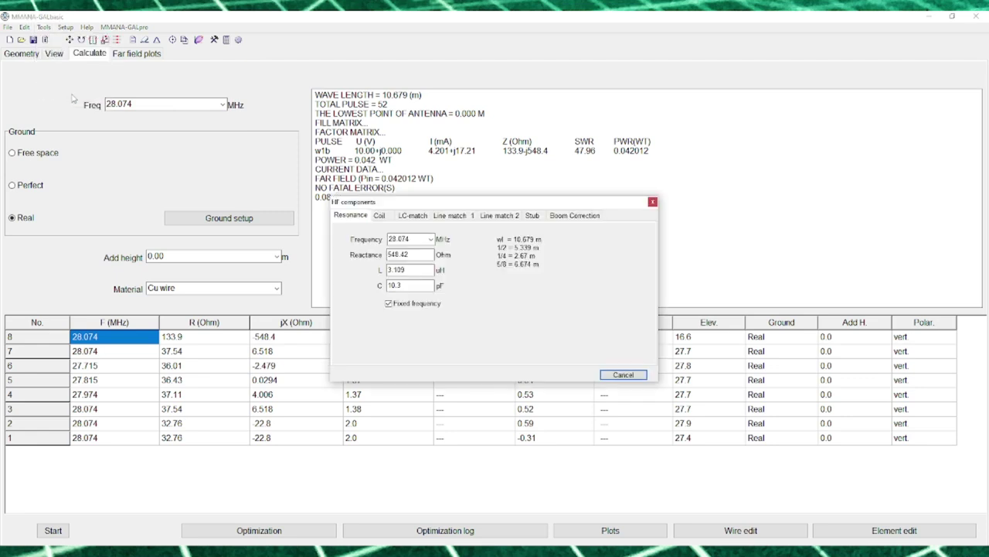
click(380, 218)
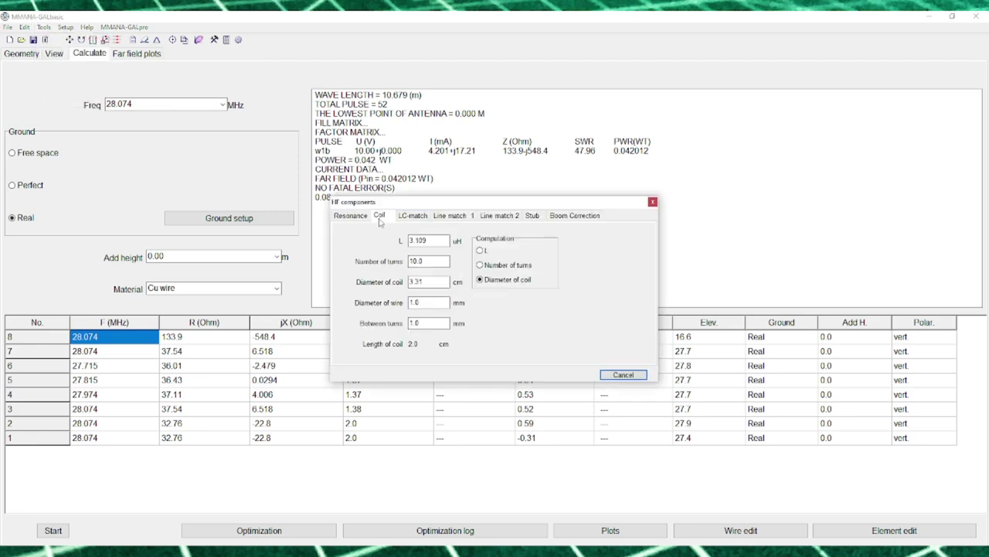
click(408, 218)
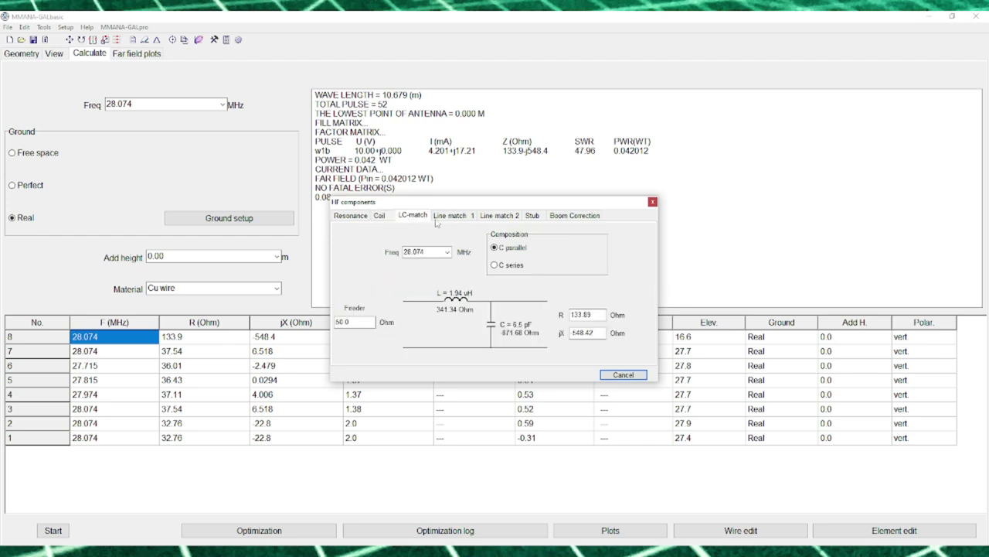
click(446, 220)
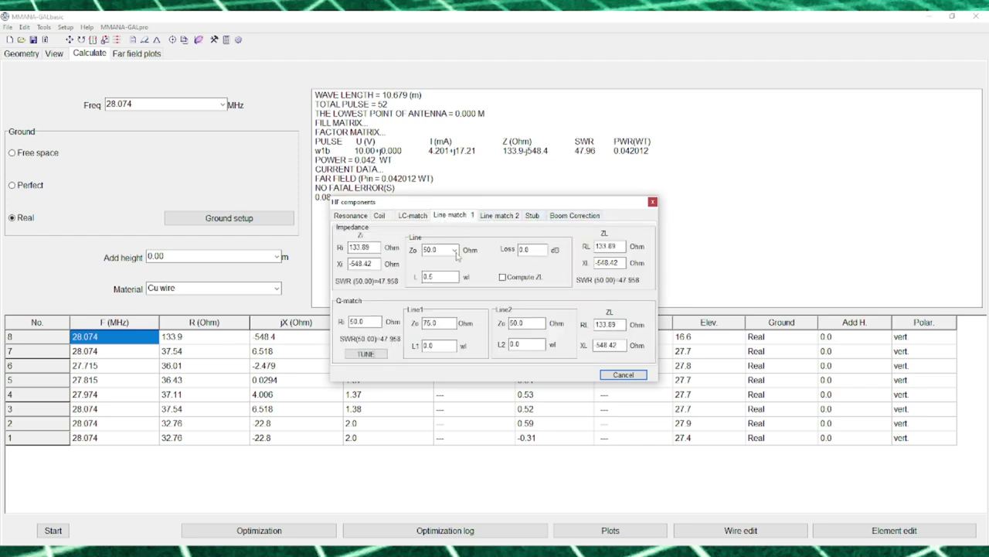
Check a line-match impedance, compare series- and parallel-capacitor LC networks, then close the calculator
click(511, 323)
click(410, 217)
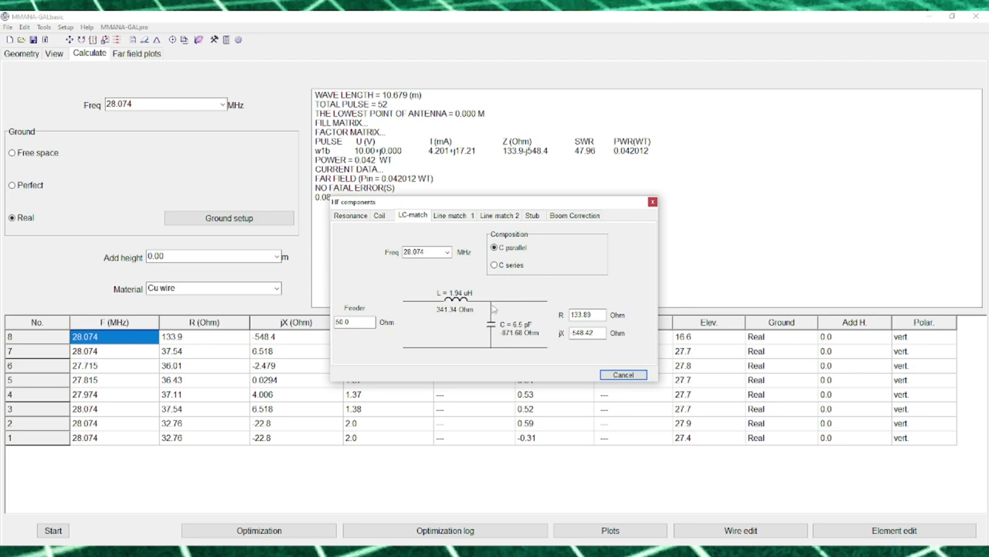
click(494, 265)
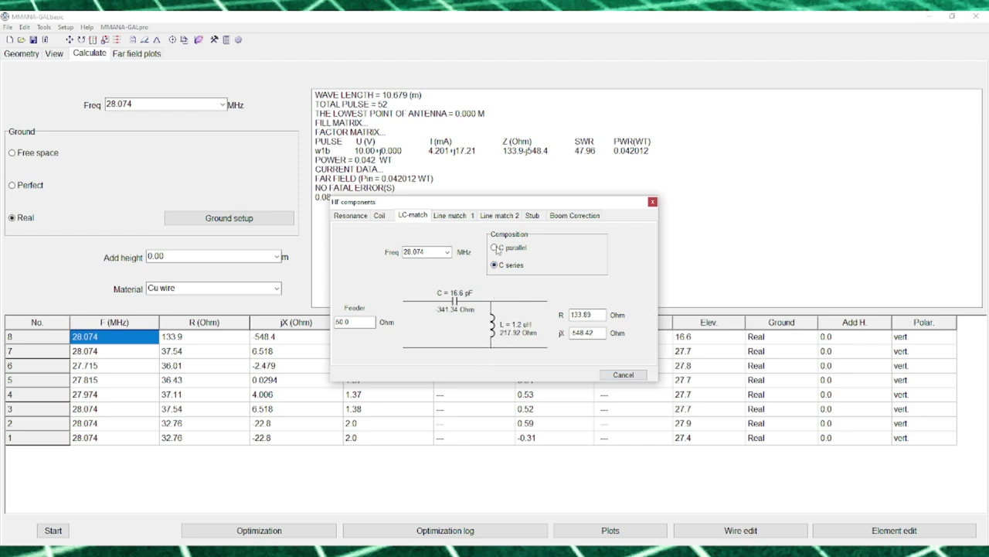
click(494, 248)
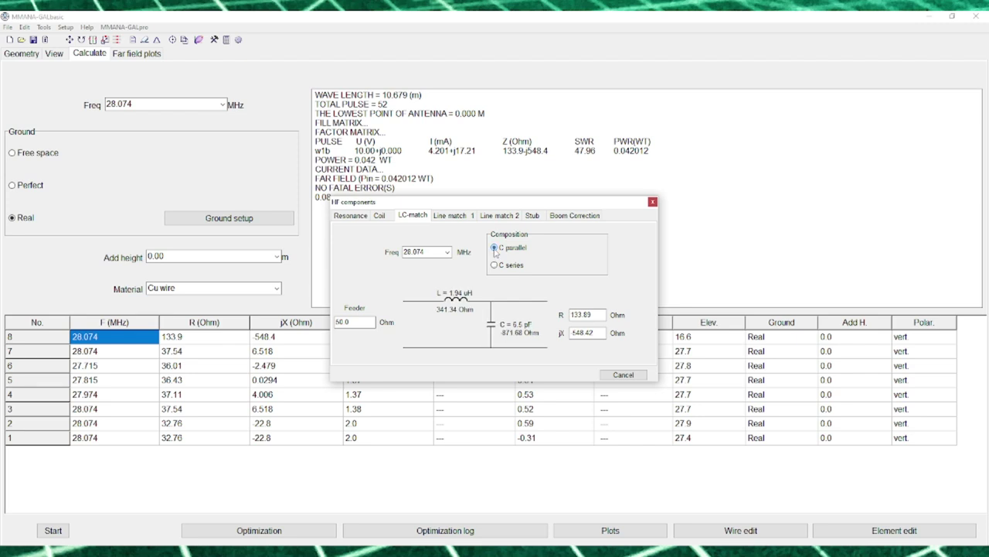
click(652, 201)
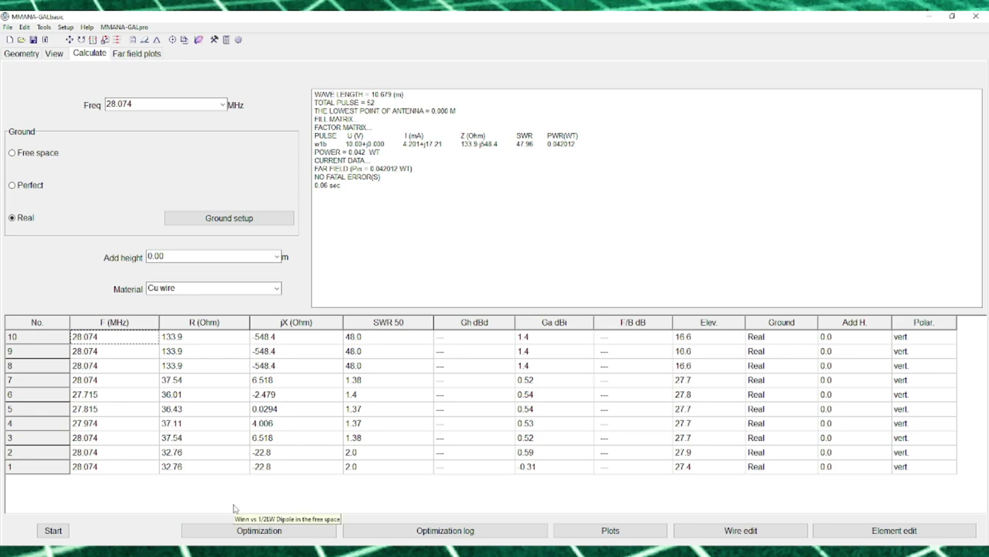
Optimize length with extra jX weight, skip the log, and view the 4.9 dBi, SWR 1.1 pattern
click(258, 531)
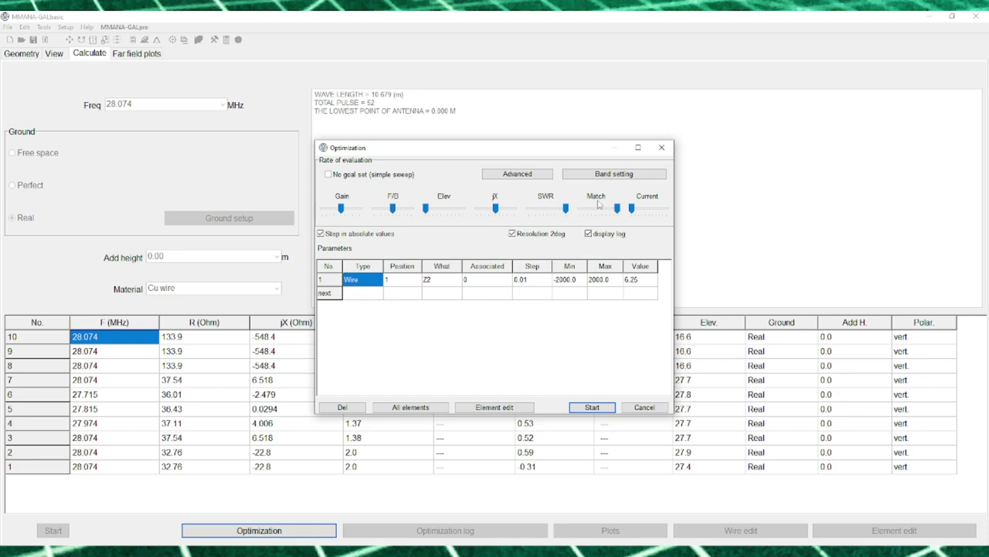
drag(496, 209, 515, 210)
click(593, 407)
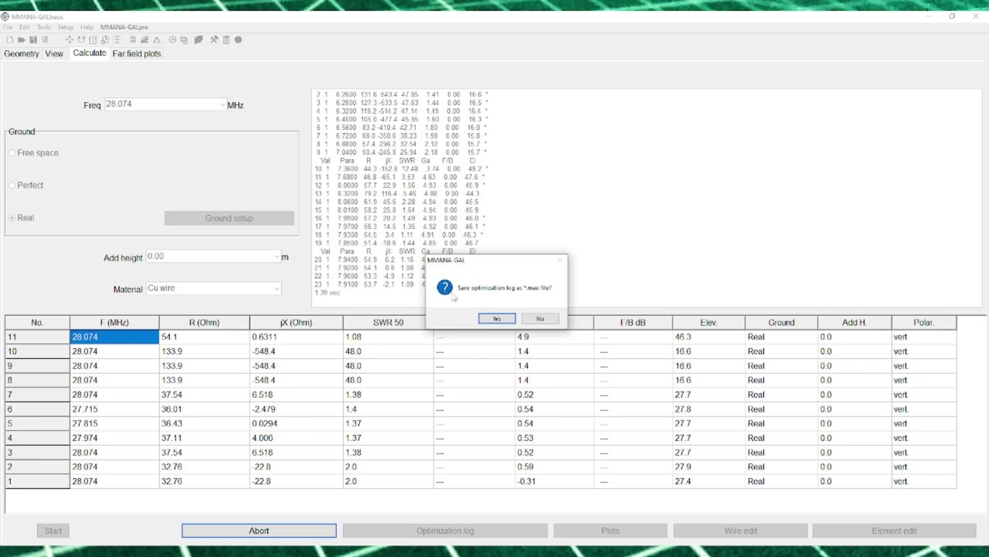
click(539, 319)
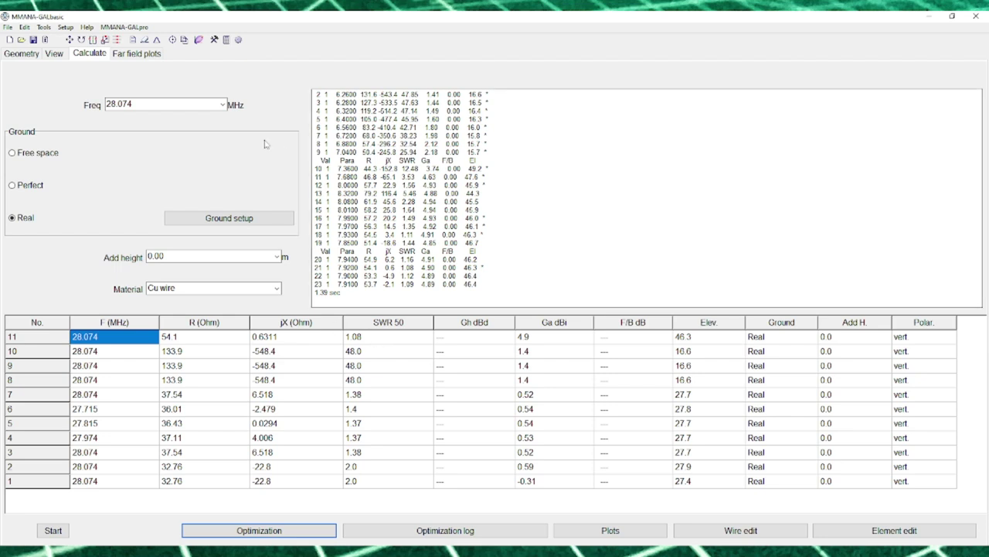
click(139, 54)
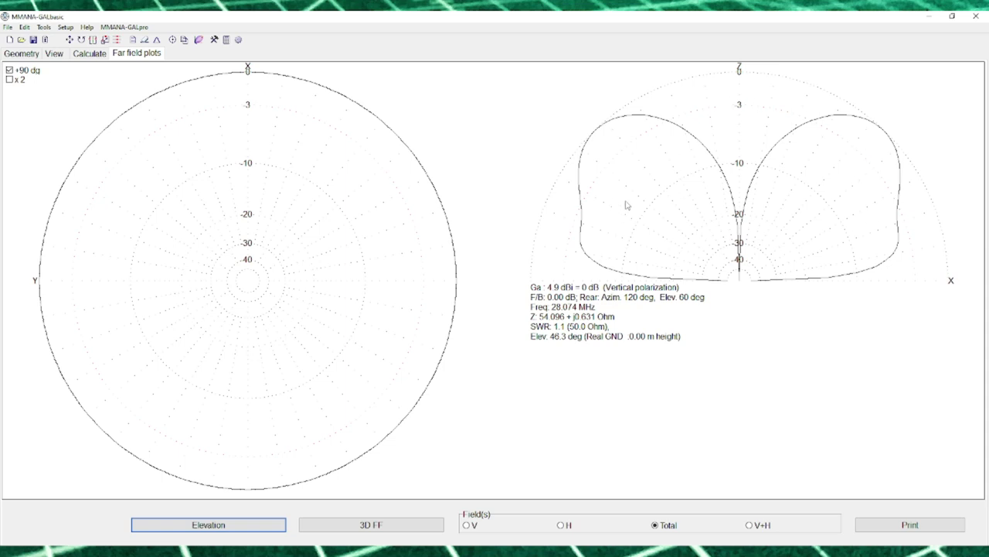
click(43, 27)
click(62, 36)
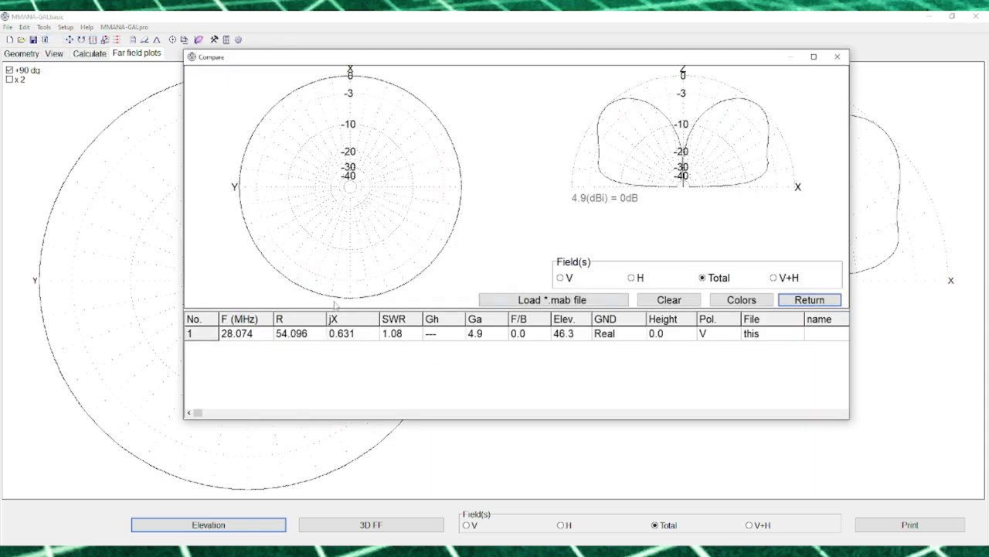
click(551, 300)
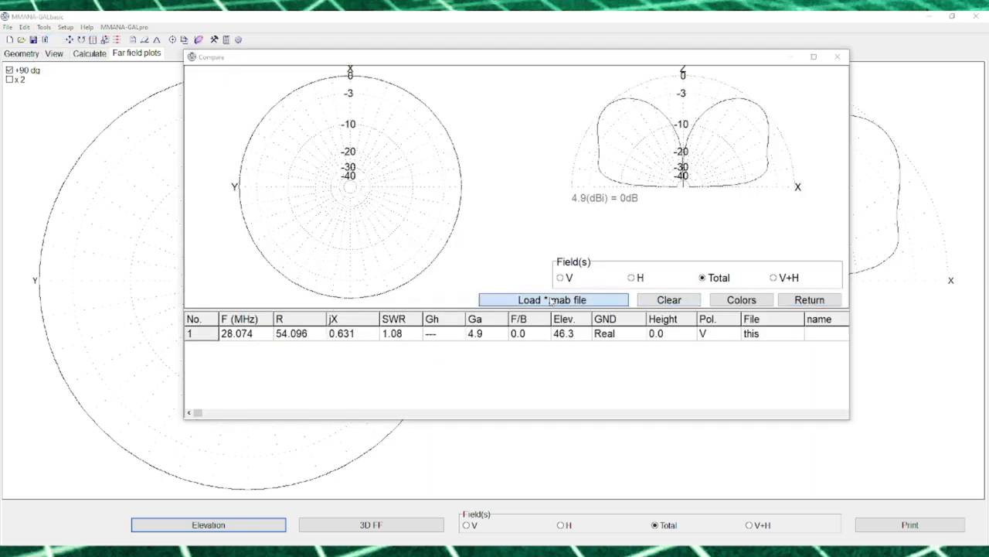
click(555, 223)
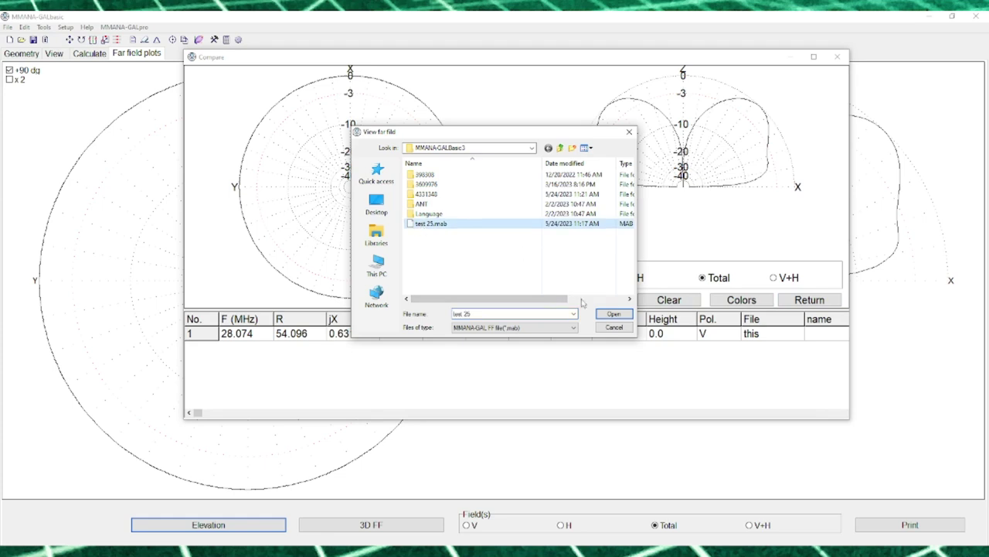
click(608, 315)
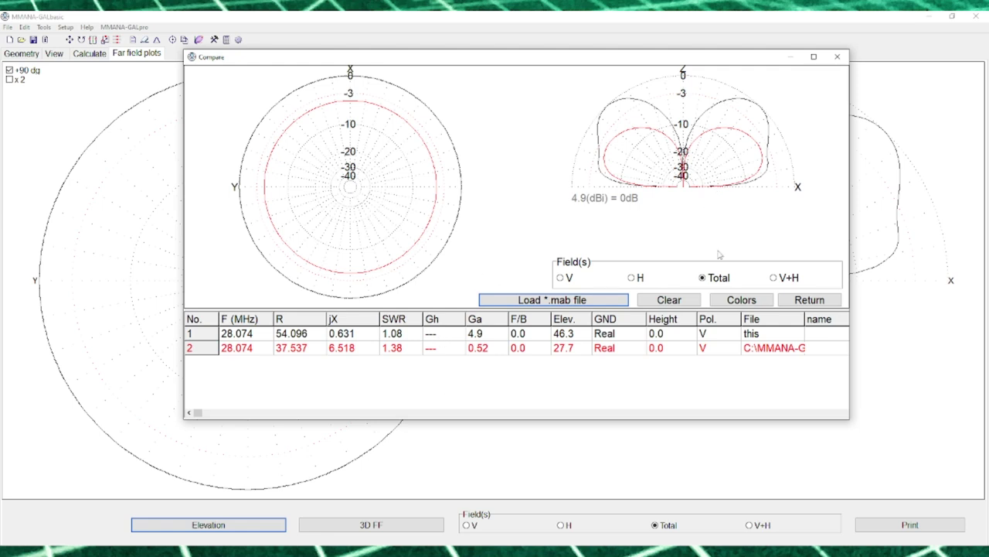
click(836, 59)
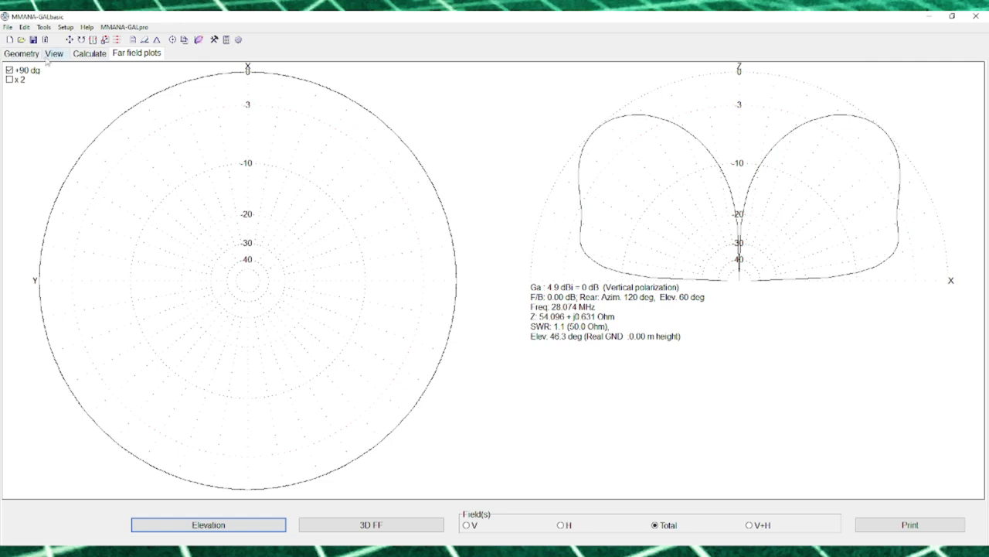
Show the wire table with wire 1's optimized top height Z2 of 7.92 m
click(20, 56)
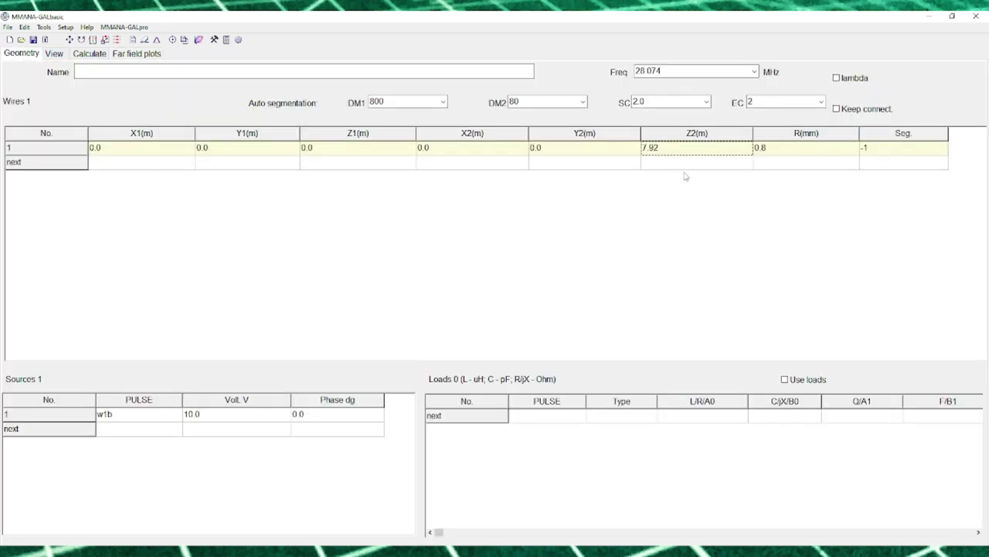